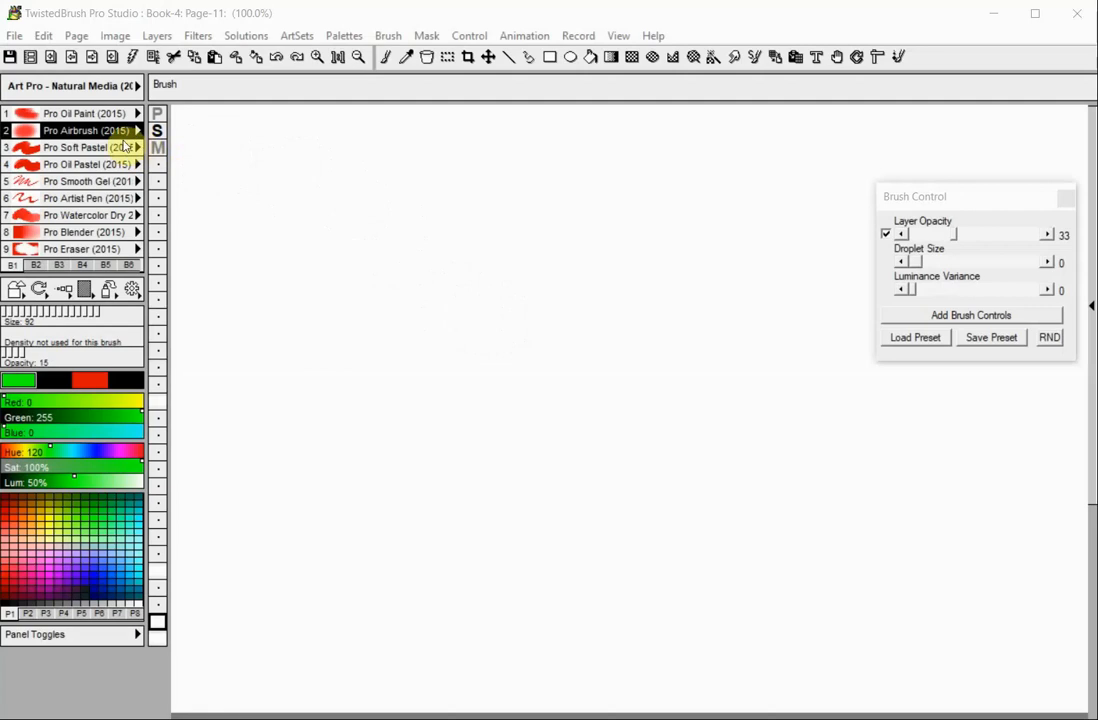
# Browse the Art Pro brush sets, viewing Design, Large Format and Natural Media (2015).
pyautogui.click(117, 136)
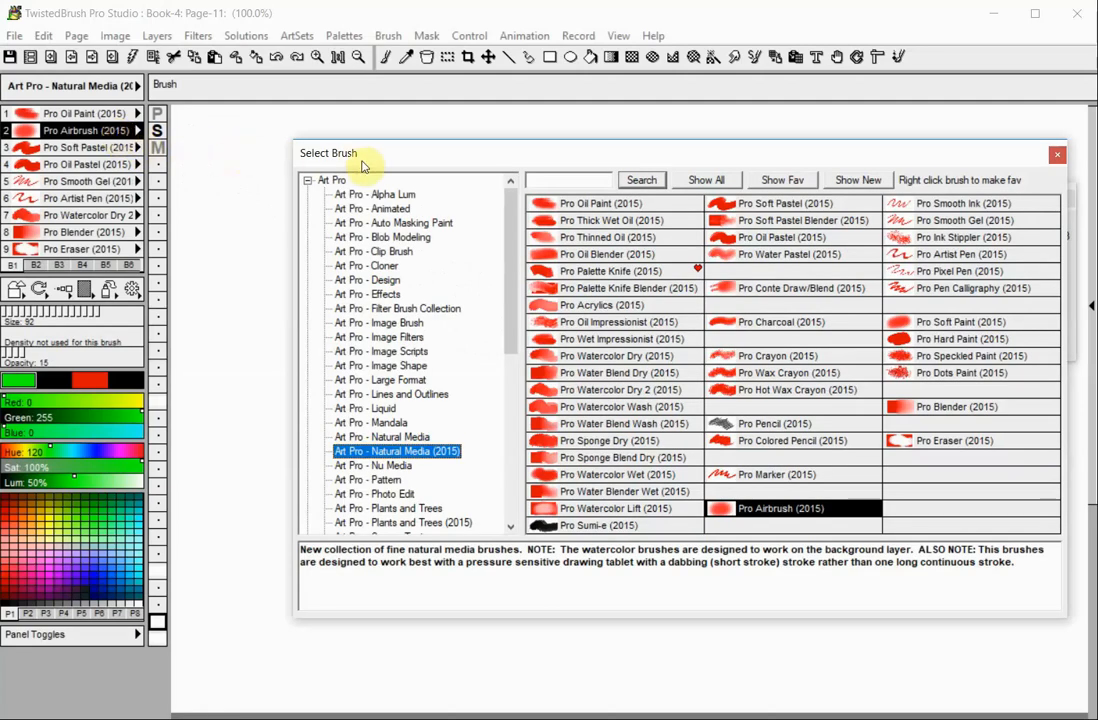
pyautogui.click(372, 281)
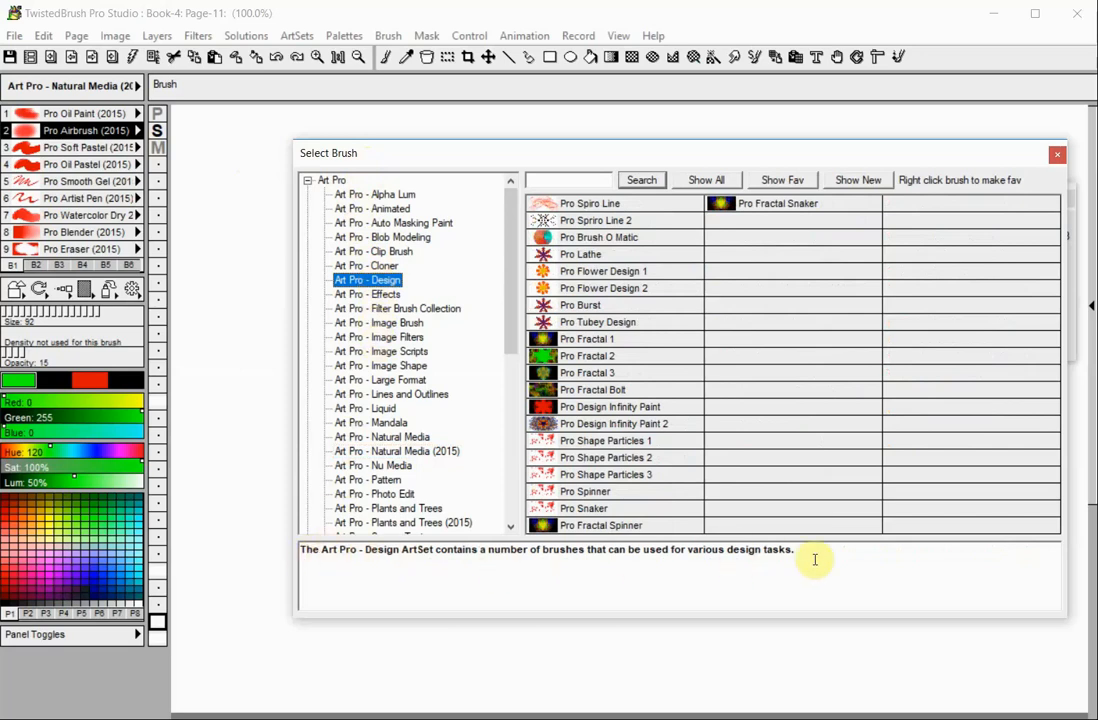
pyautogui.click(408, 381)
pyautogui.click(404, 452)
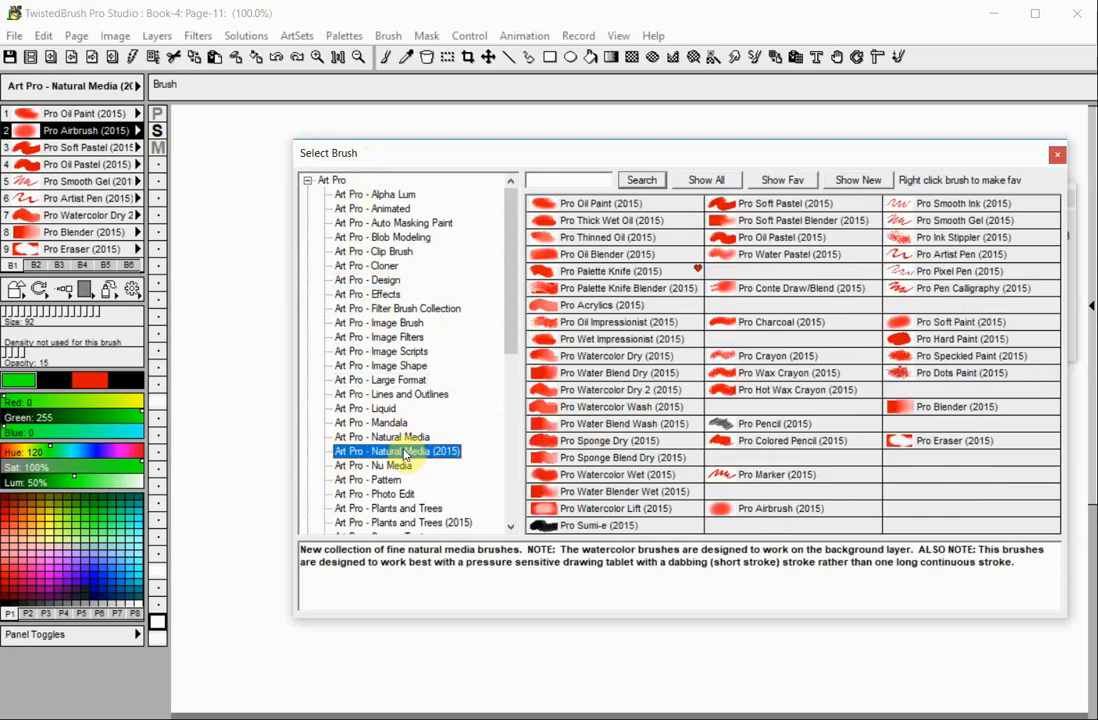
# Search the brushes for "circle" and view the matches in the Art Pro - Mandala set.
pyautogui.click(558, 183)
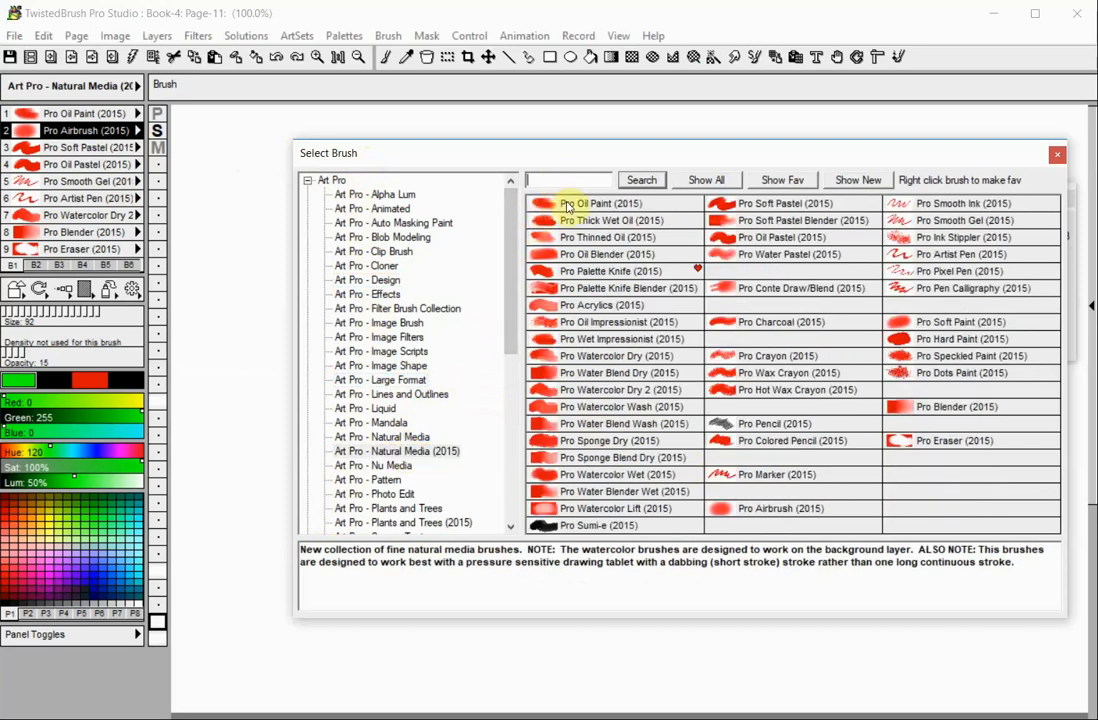
pyautogui.write('circle')
pyautogui.click(632, 181)
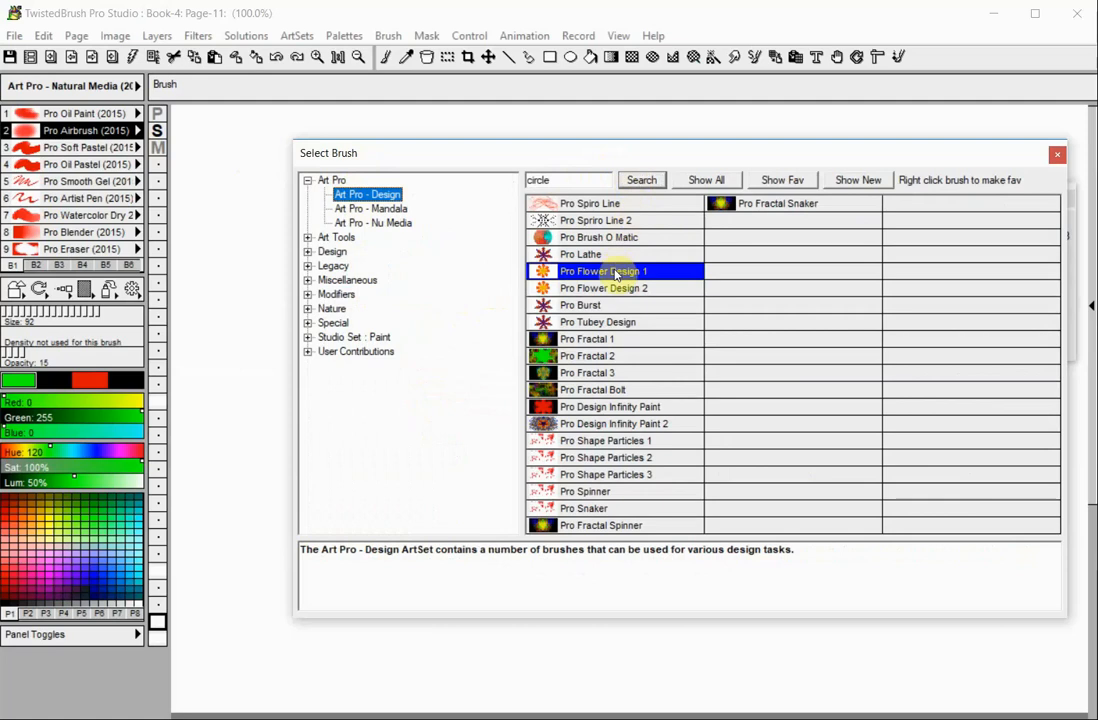
pyautogui.click(395, 210)
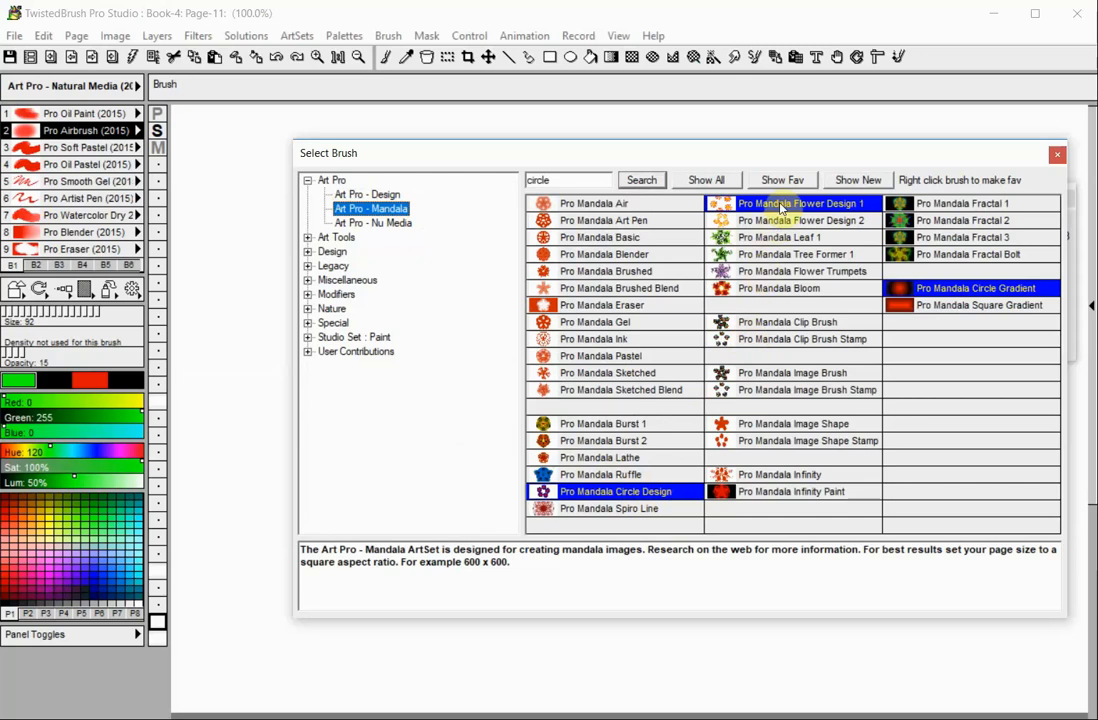
# Choose the Gouache 1 brush from the Art Tools - Gouache set for the second brush shortcut.
pyautogui.click(308, 238)
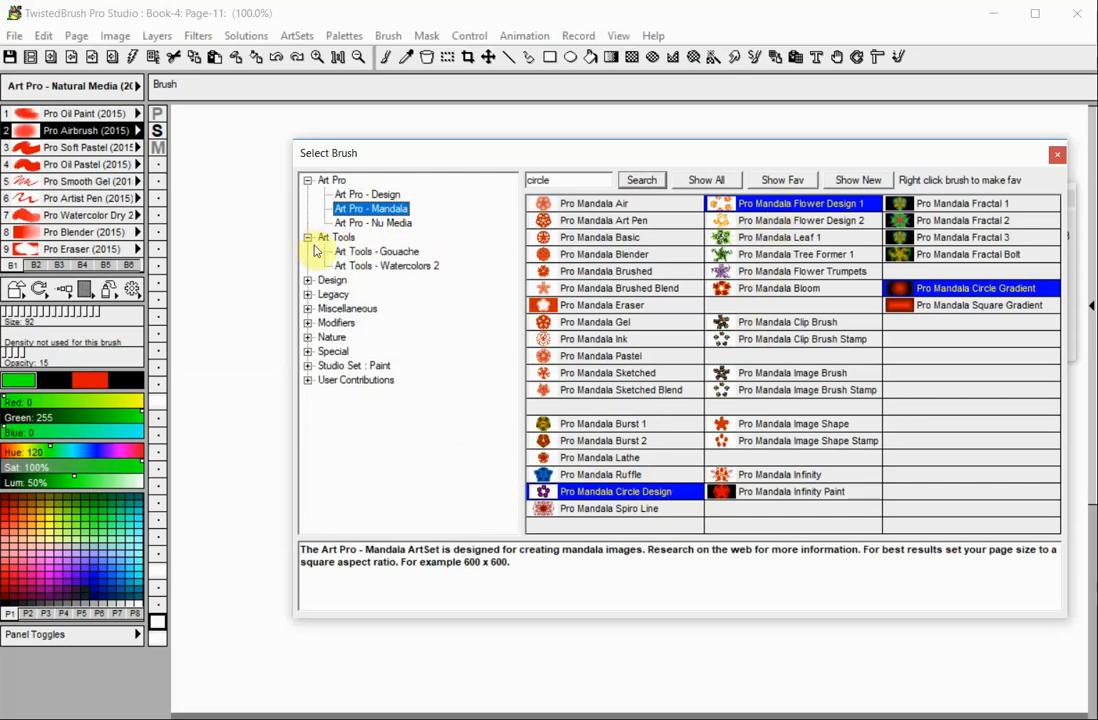
pyautogui.click(362, 252)
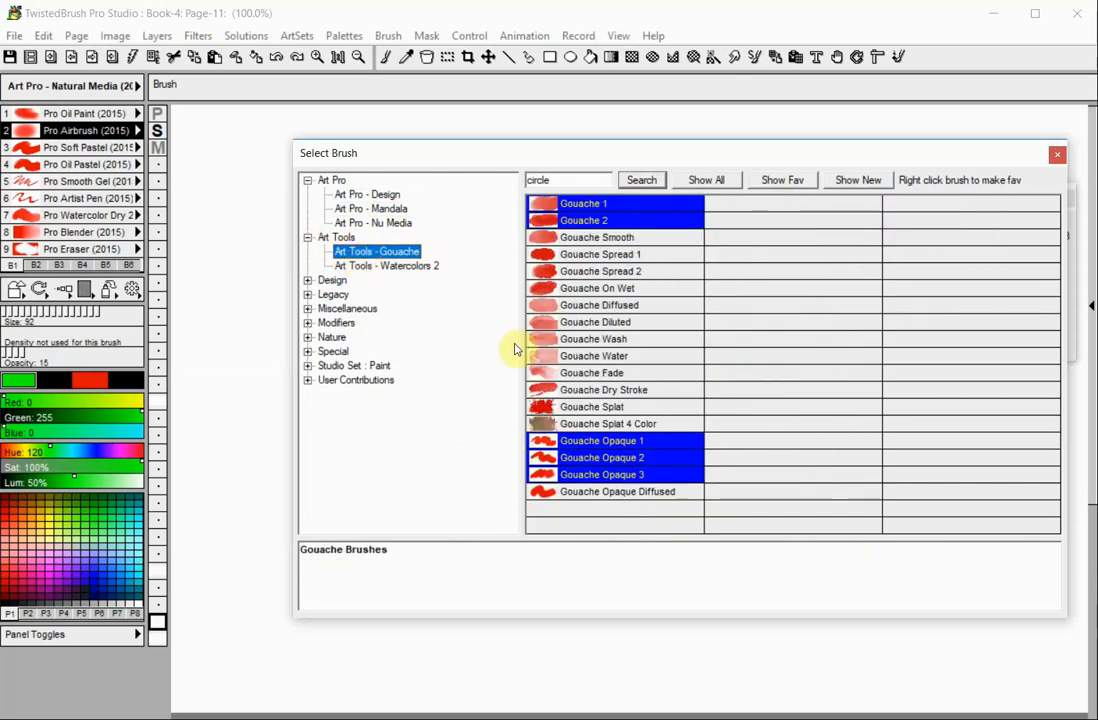
pyautogui.click(590, 204)
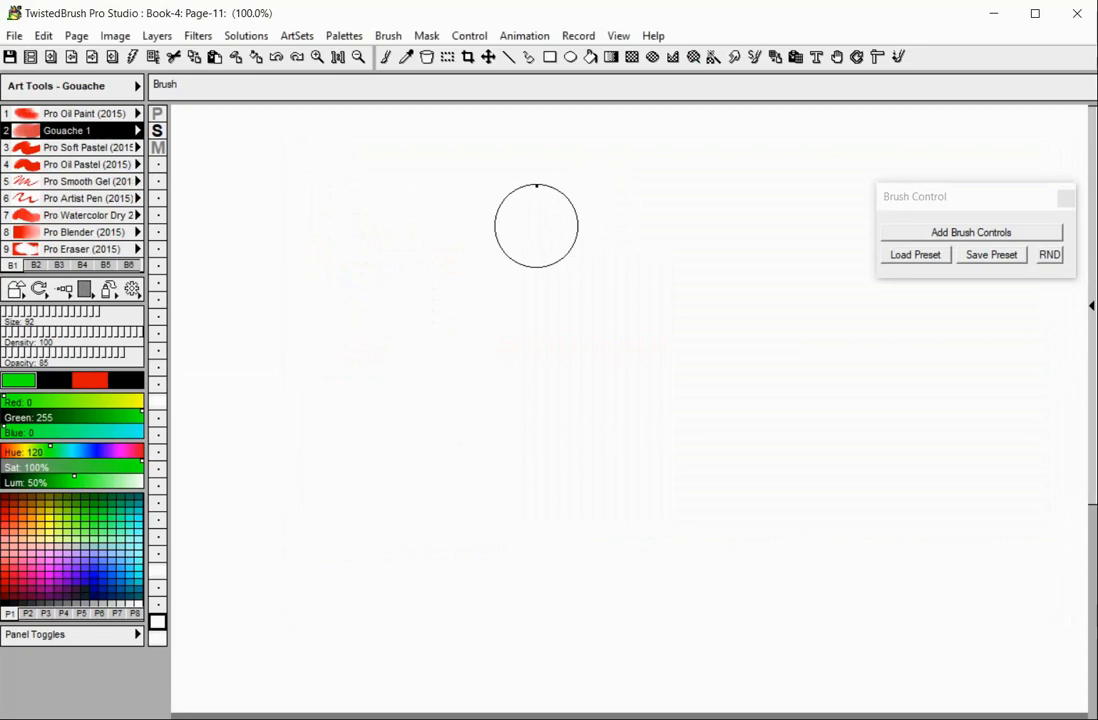
# Paint a short green stroke and two separate round dabs in the upper middle of the canvas.
pyautogui.moveTo(536, 226); pyautogui.dragTo(559, 245)
pyautogui.click(649, 321)
pyautogui.click(695, 258)
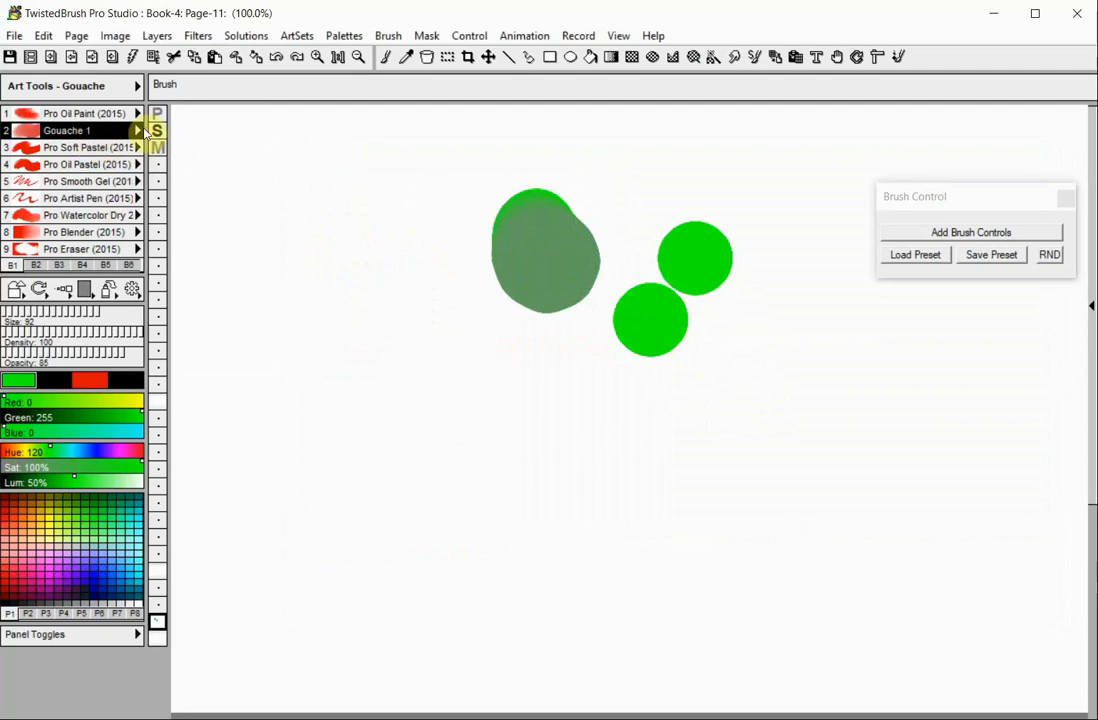
# List all brush sets again and examine the recently used brushes in the Special set History - Brush.
pyautogui.click(296, 38)
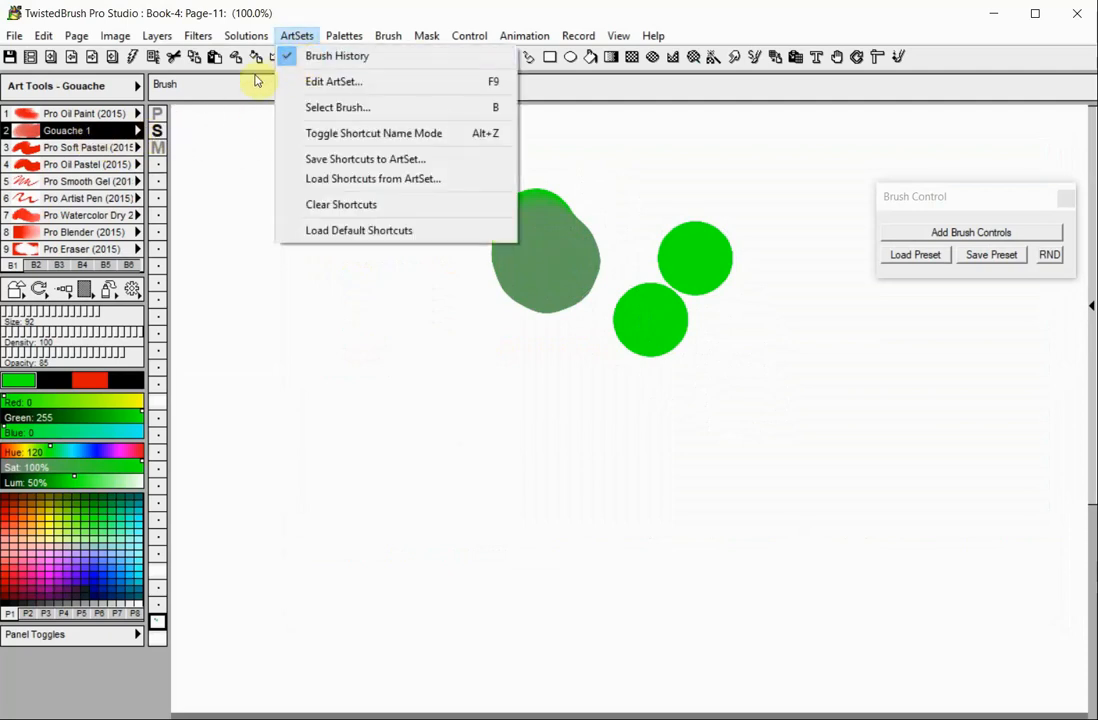
pyautogui.press('b')
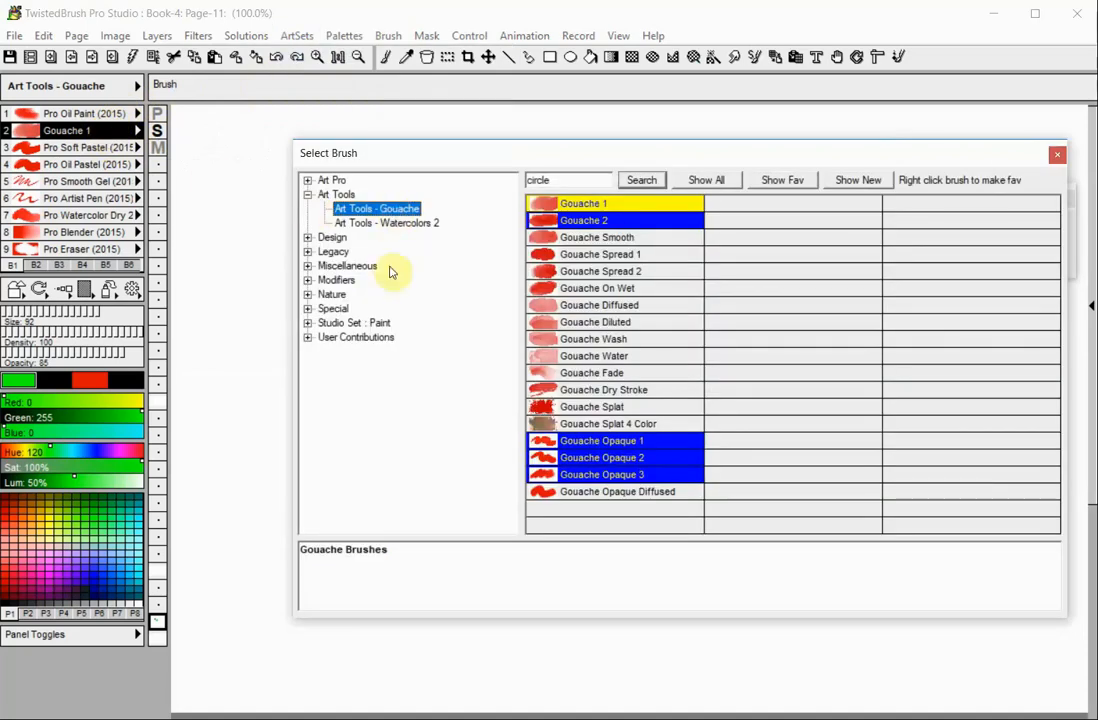
pyautogui.click(704, 182)
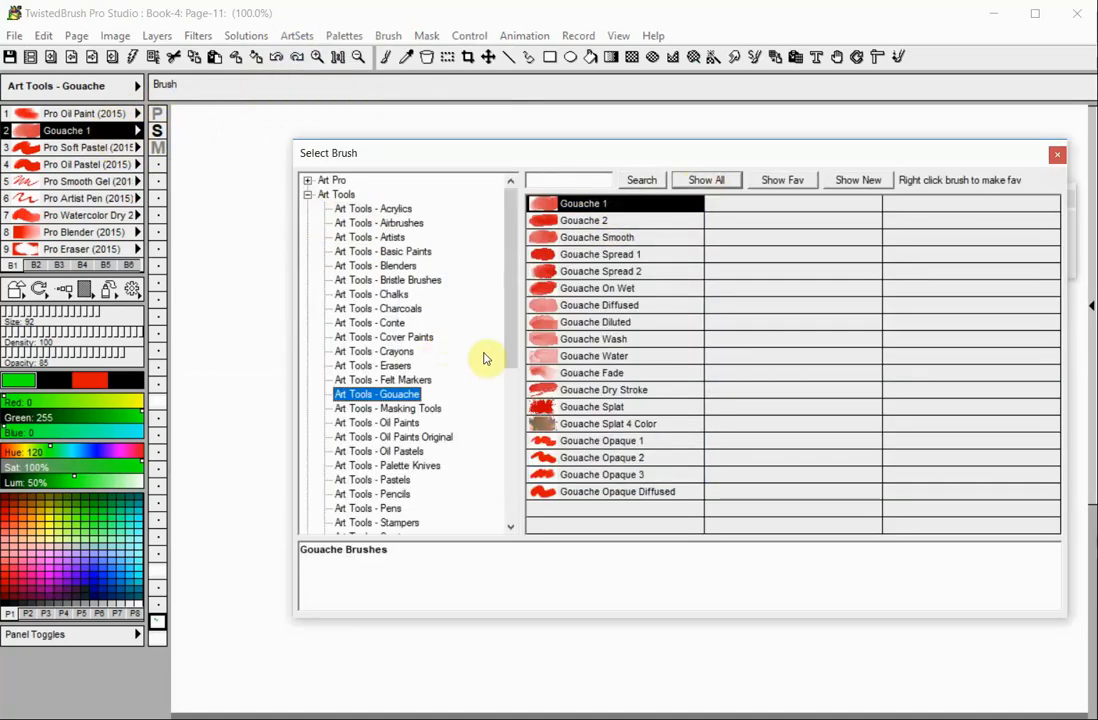
pyautogui.moveTo(508, 314)
pyautogui.mouseDown()
pyautogui.moveTo(512, 382)
pyautogui.moveTo(494, 484)
pyautogui.mouseUp()
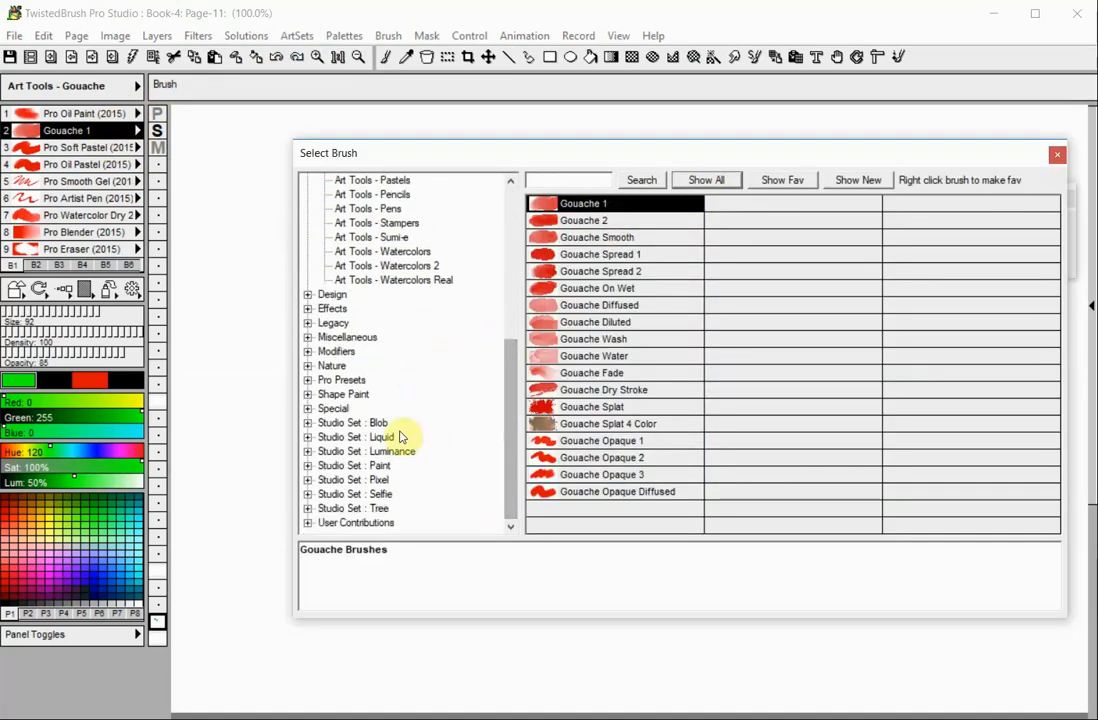
pyautogui.click(309, 410)
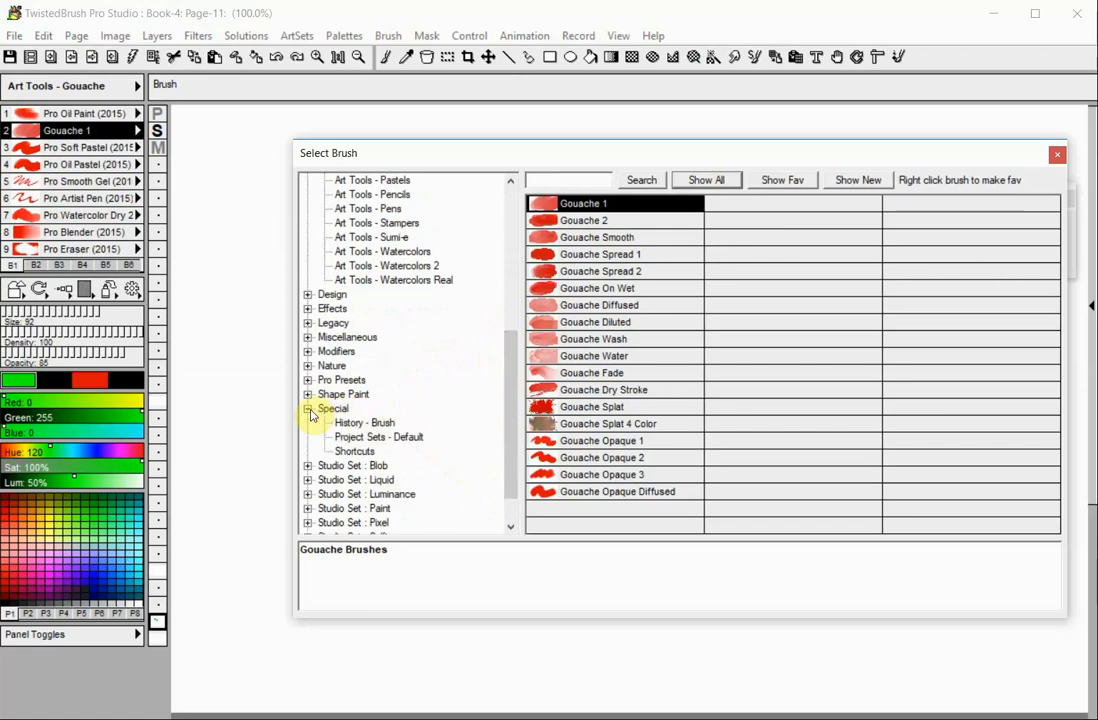
pyautogui.click(358, 423)
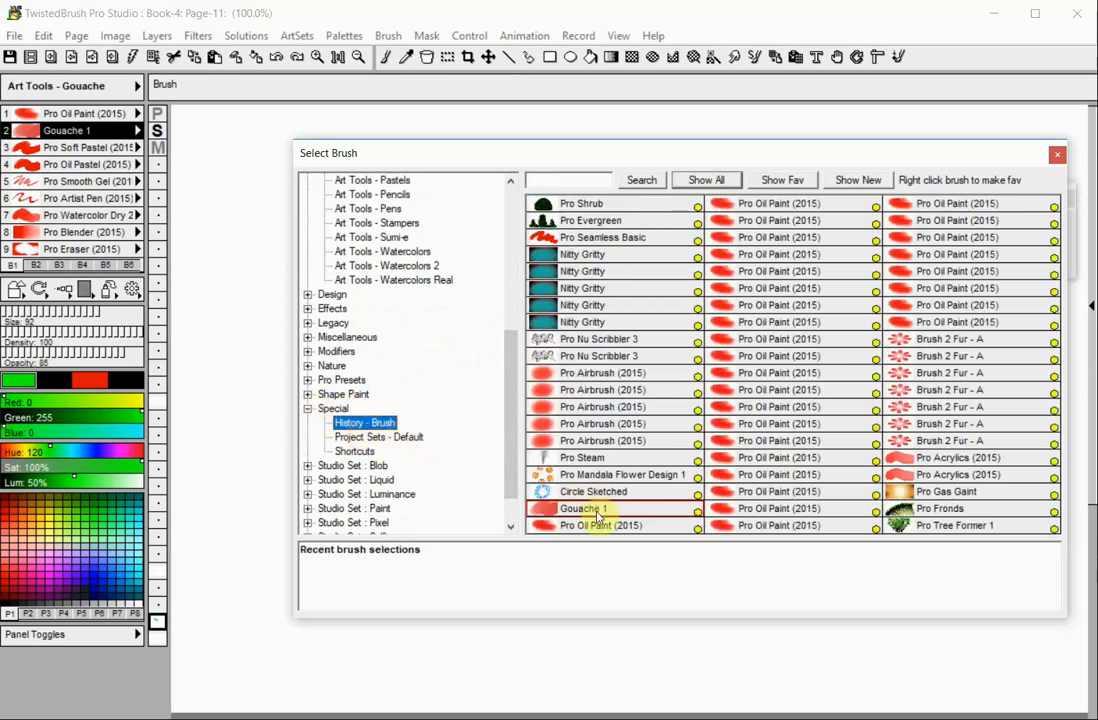
pyautogui.click(1057, 154)
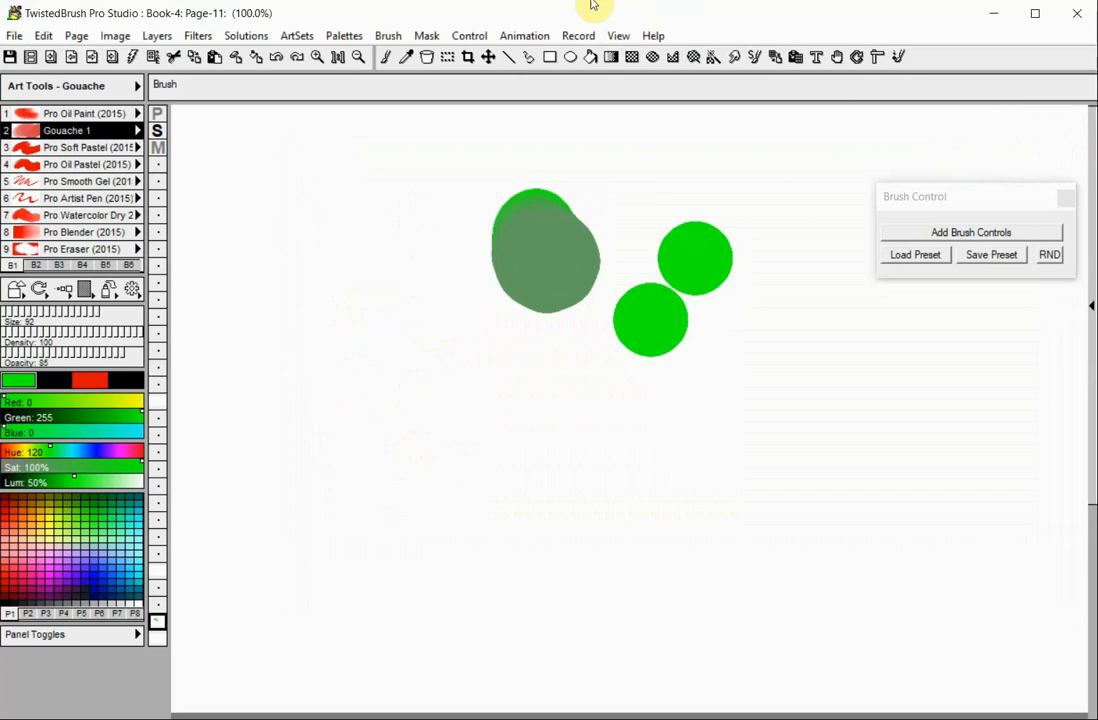
pyautogui.click(298, 36)
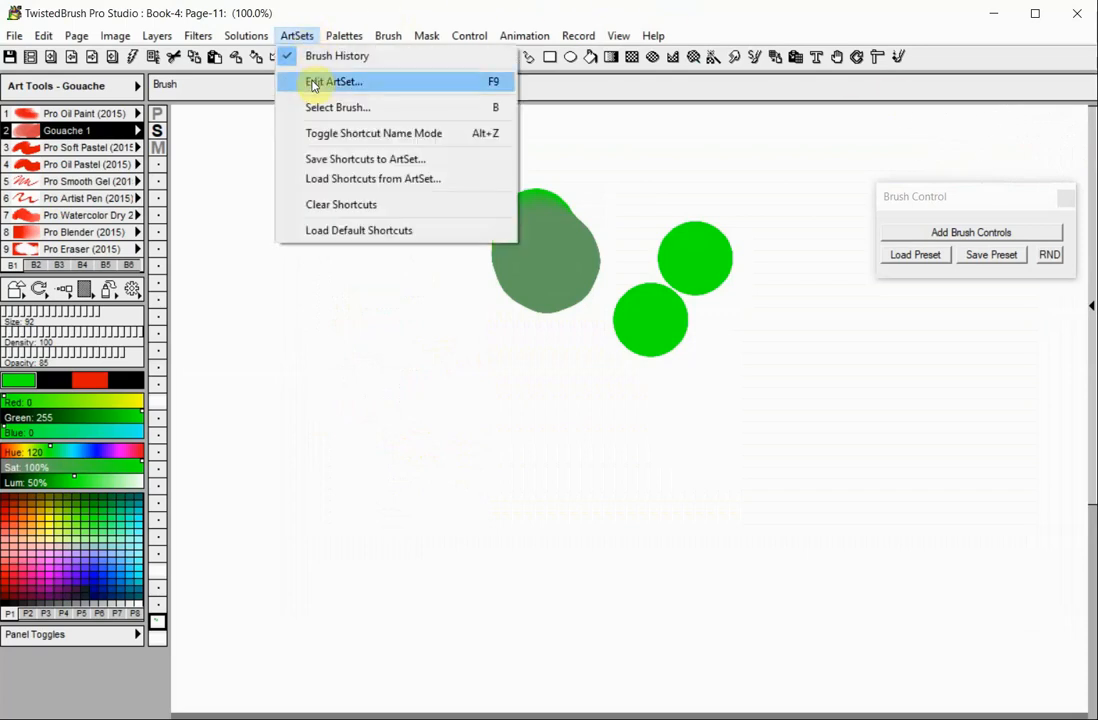
pyautogui.click(314, 81)
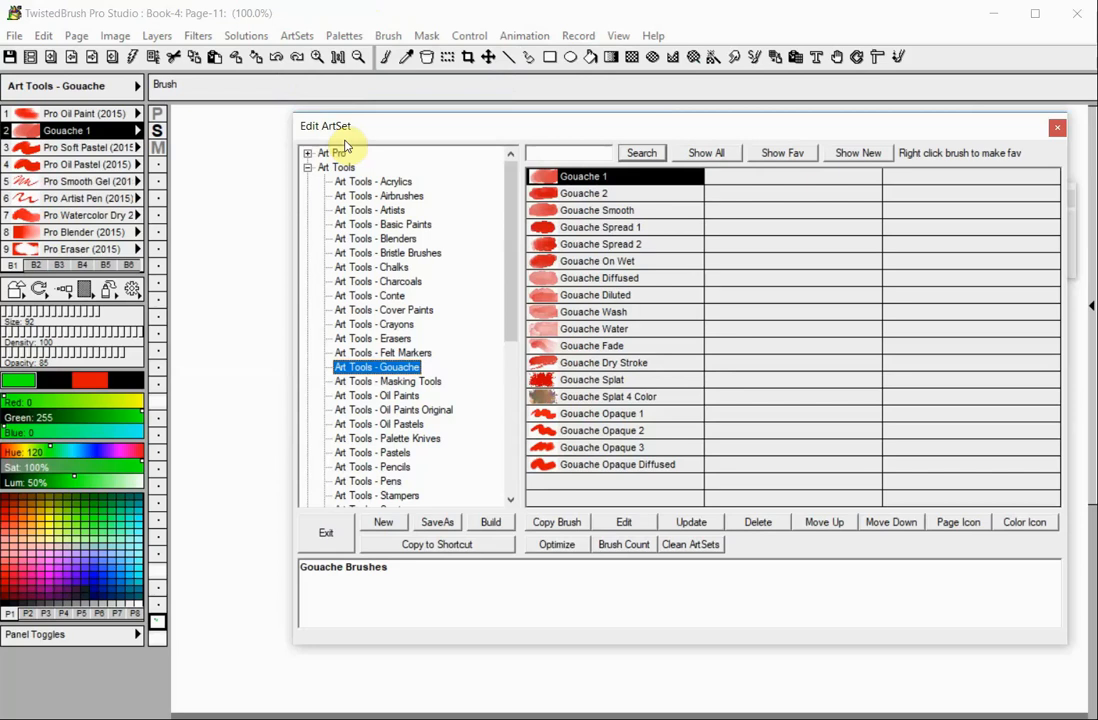
pyautogui.click(326, 533)
# Create an empty ArtSet named "new".
pyautogui.click(295, 37)
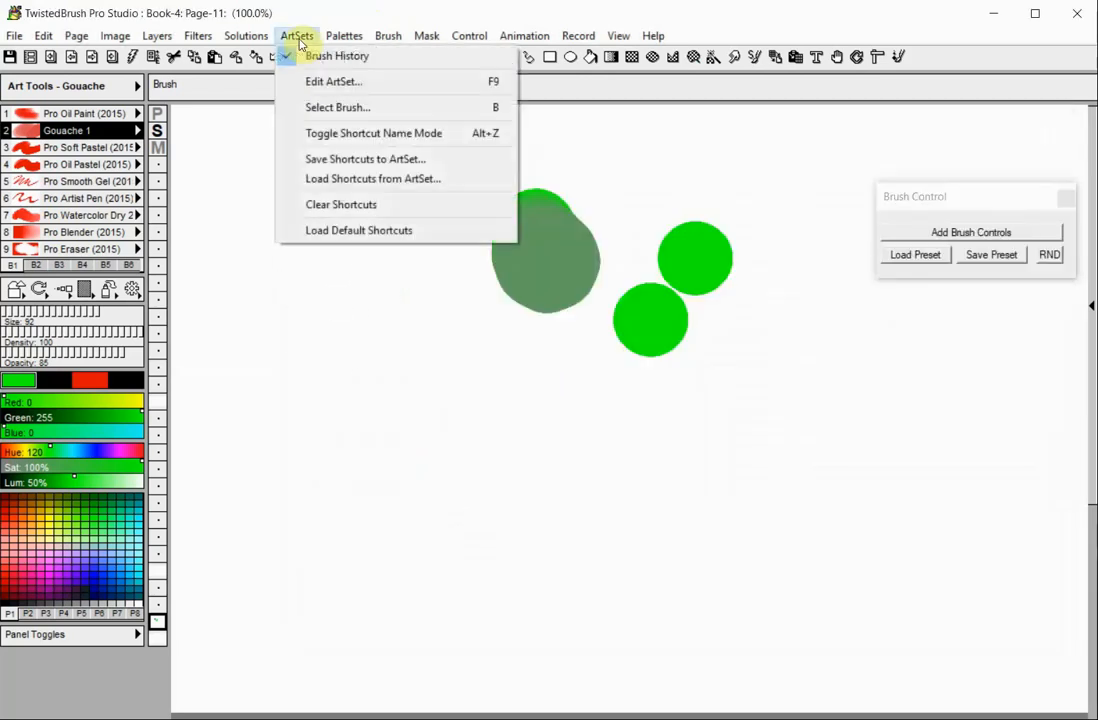
pyautogui.click(309, 82)
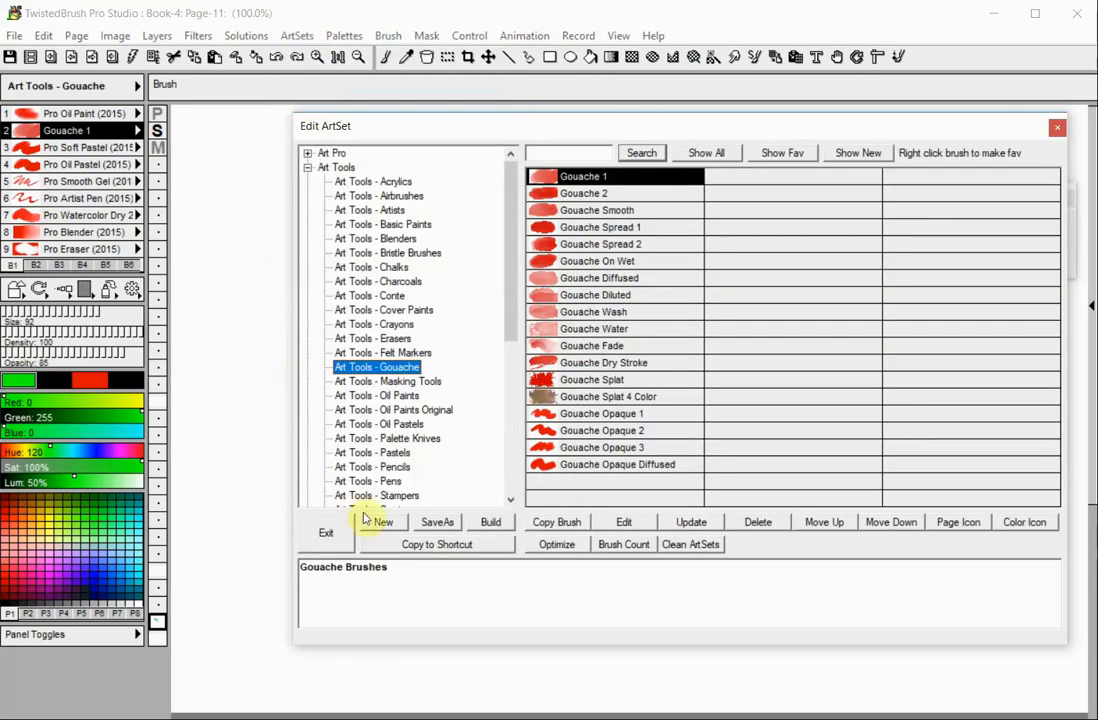
pyautogui.click(381, 523)
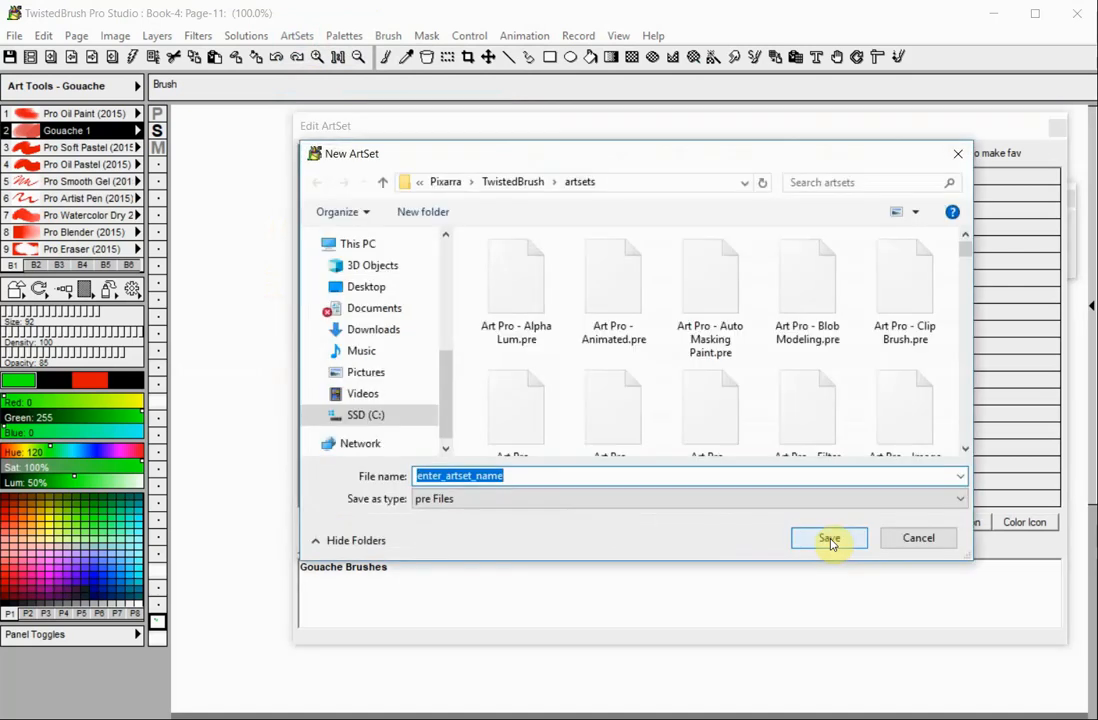
pyautogui.write('new')
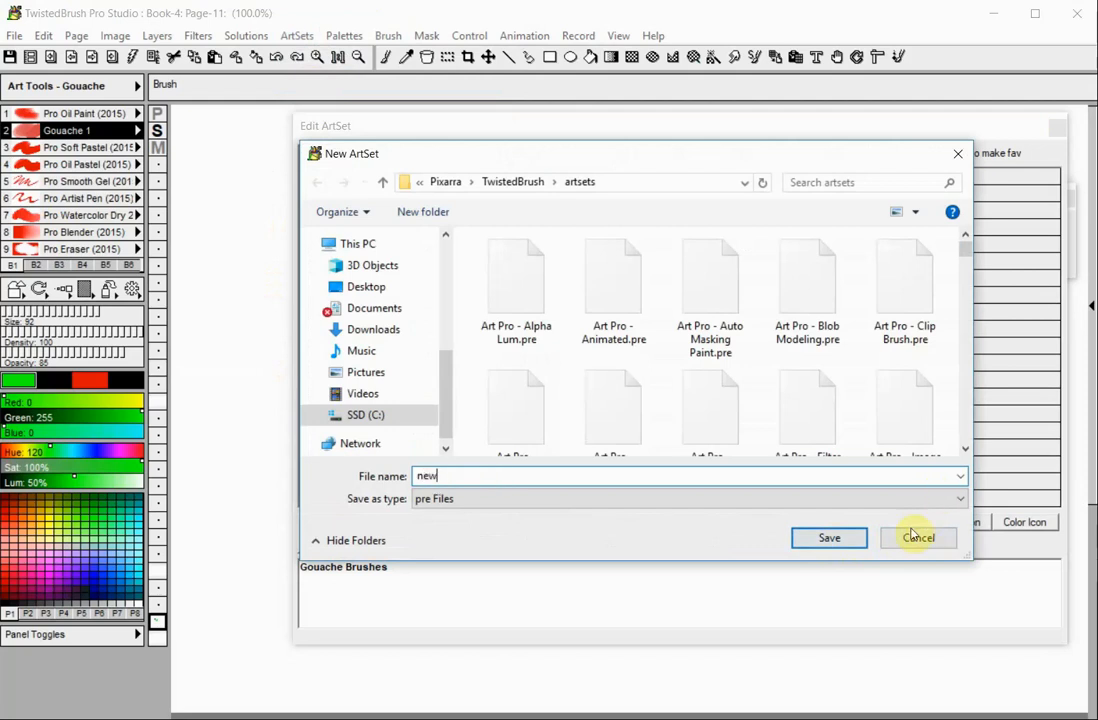
pyautogui.click(860, 537)
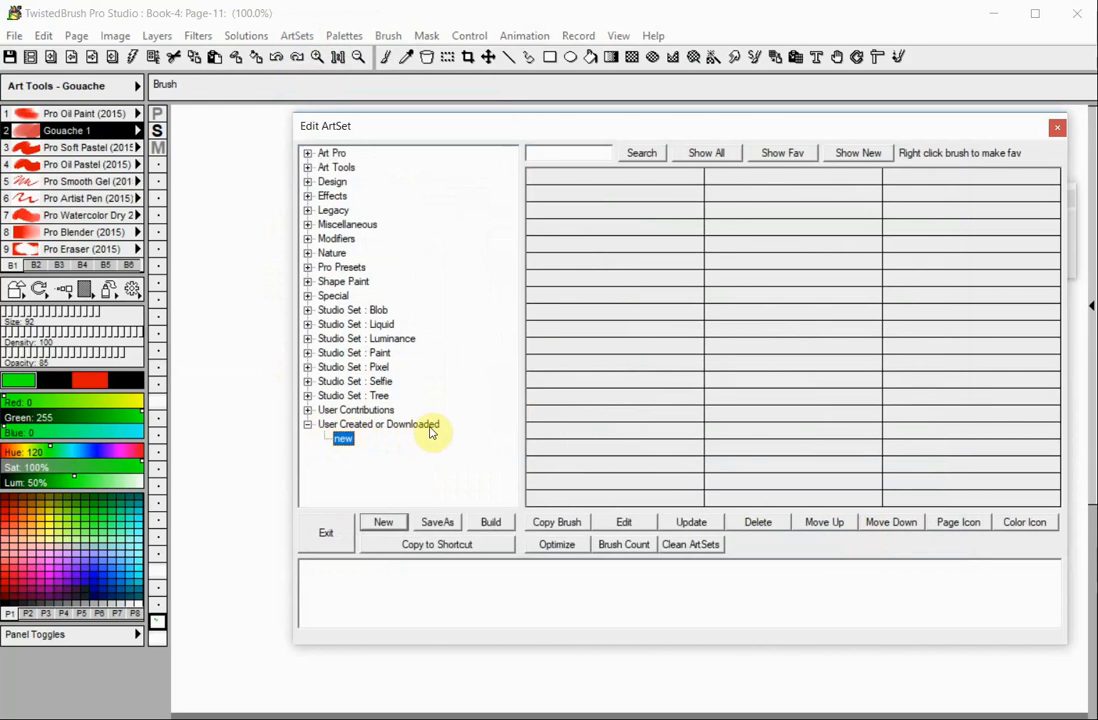
# Save a copy of the Nature ArtSet Collections - Flower and Flake Designs as "flowers2".
pyautogui.click(307, 253)
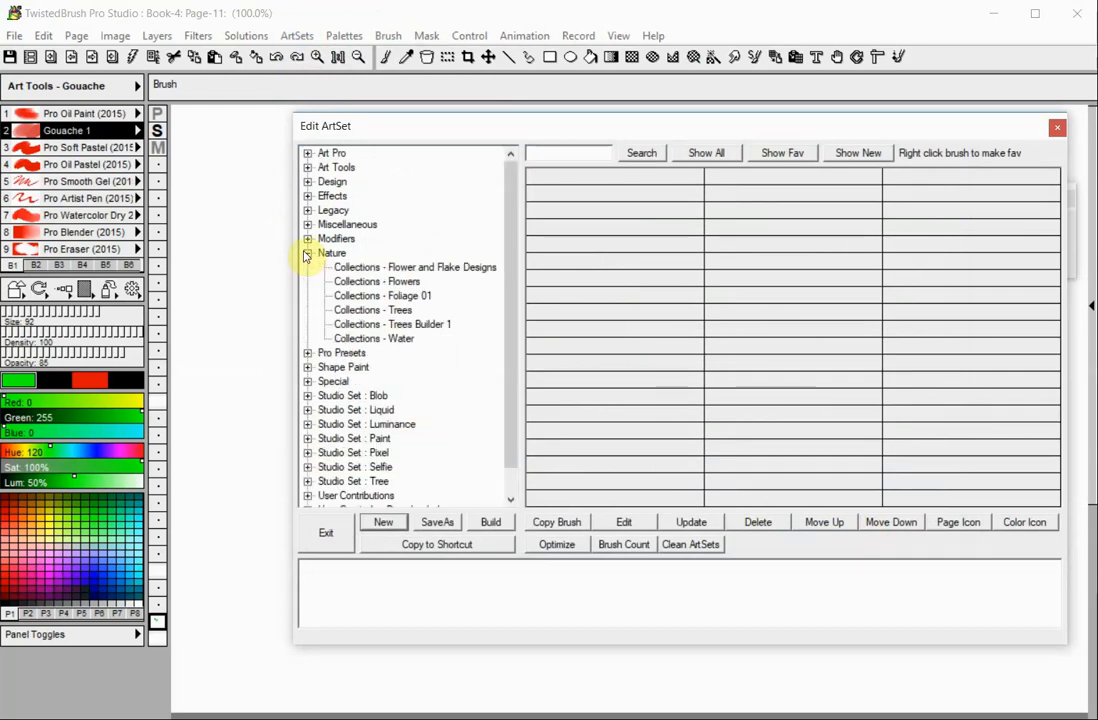
pyautogui.click(360, 269)
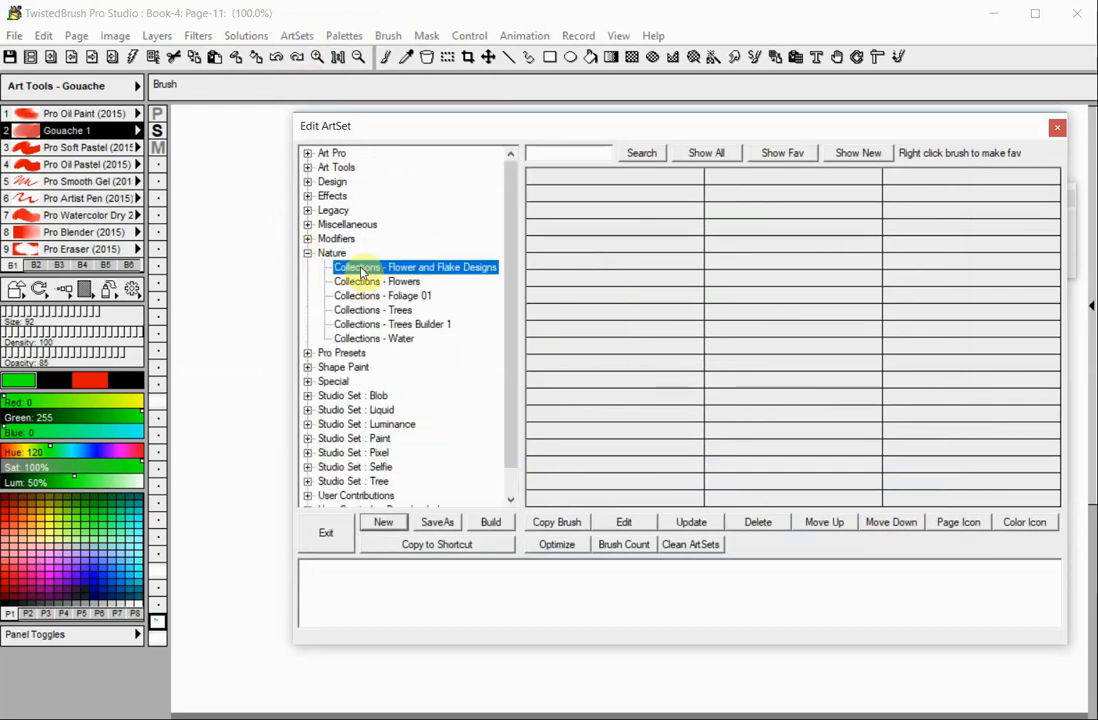
pyautogui.click(437, 526)
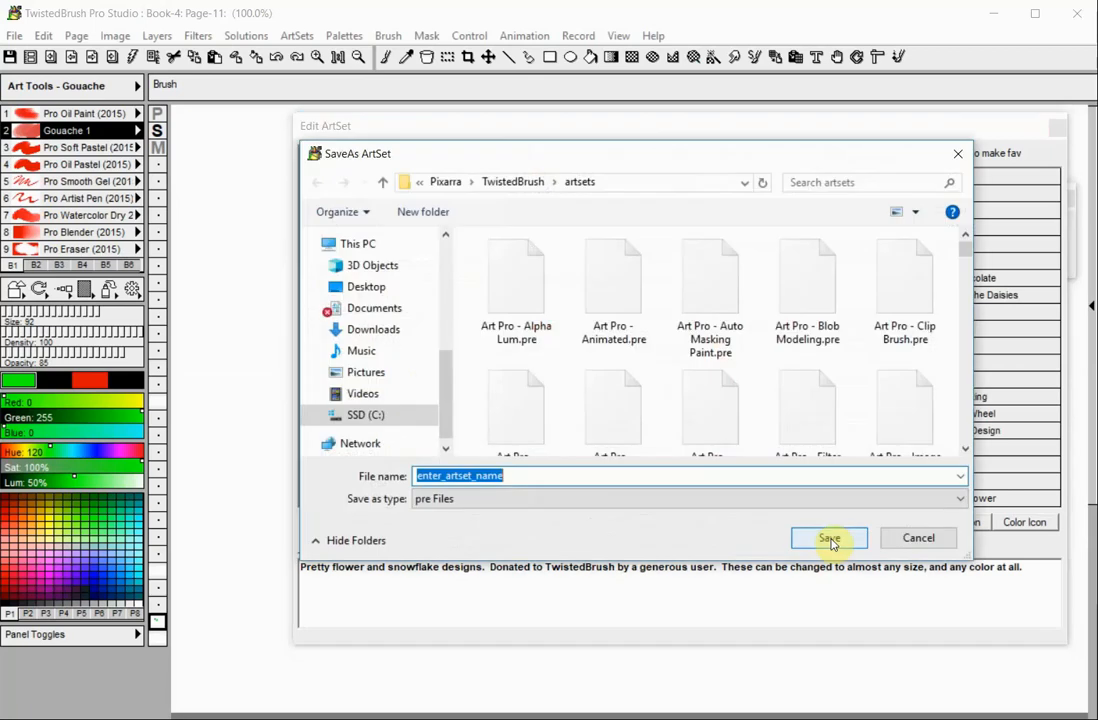
pyautogui.write('flowers2')
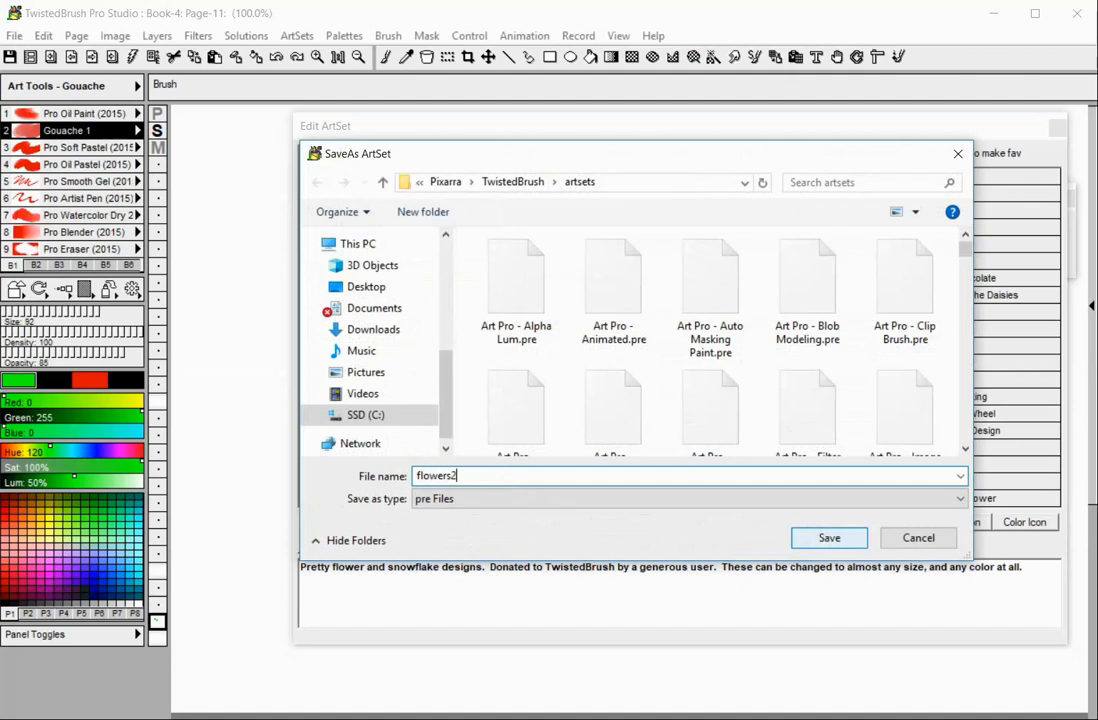
pyautogui.click(826, 538)
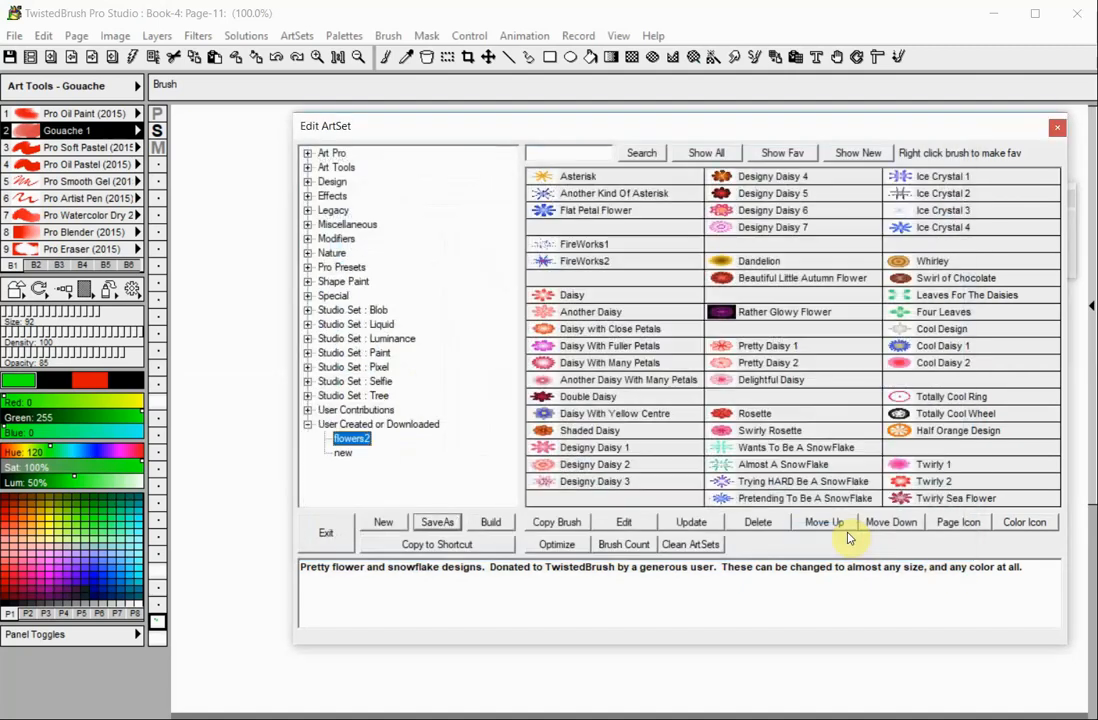
# Replace the brush shortcuts with a copy of the ArtSet Collections - Flower and Flake Designs.
pyautogui.click(308, 253)
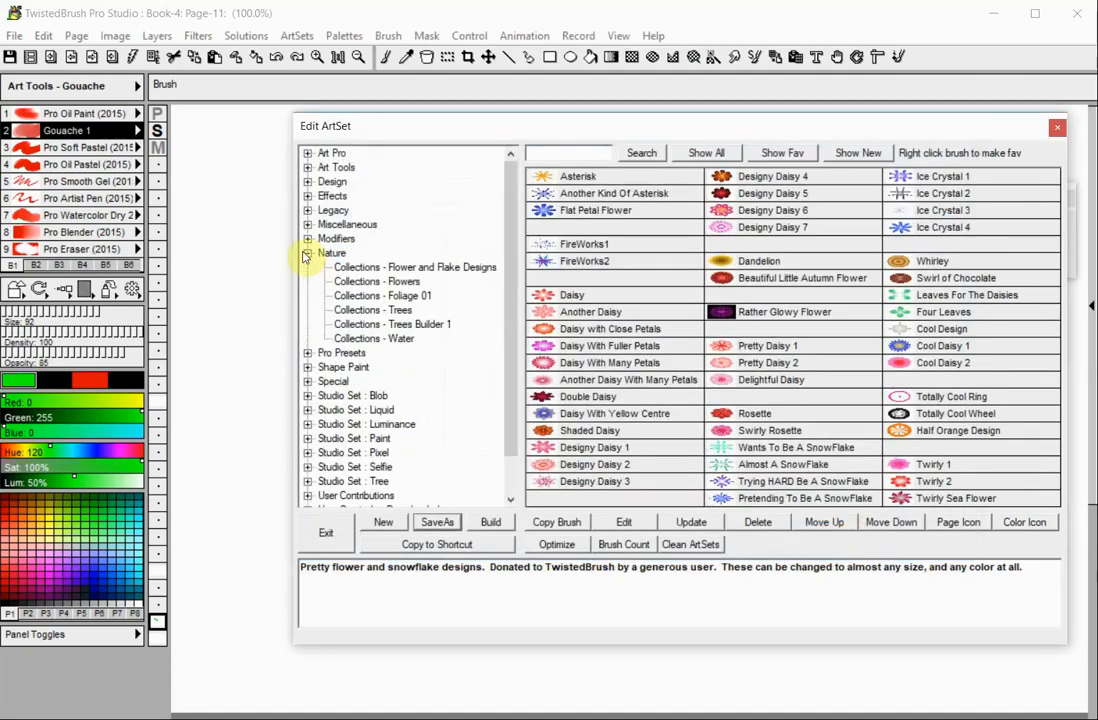
pyautogui.click(416, 268)
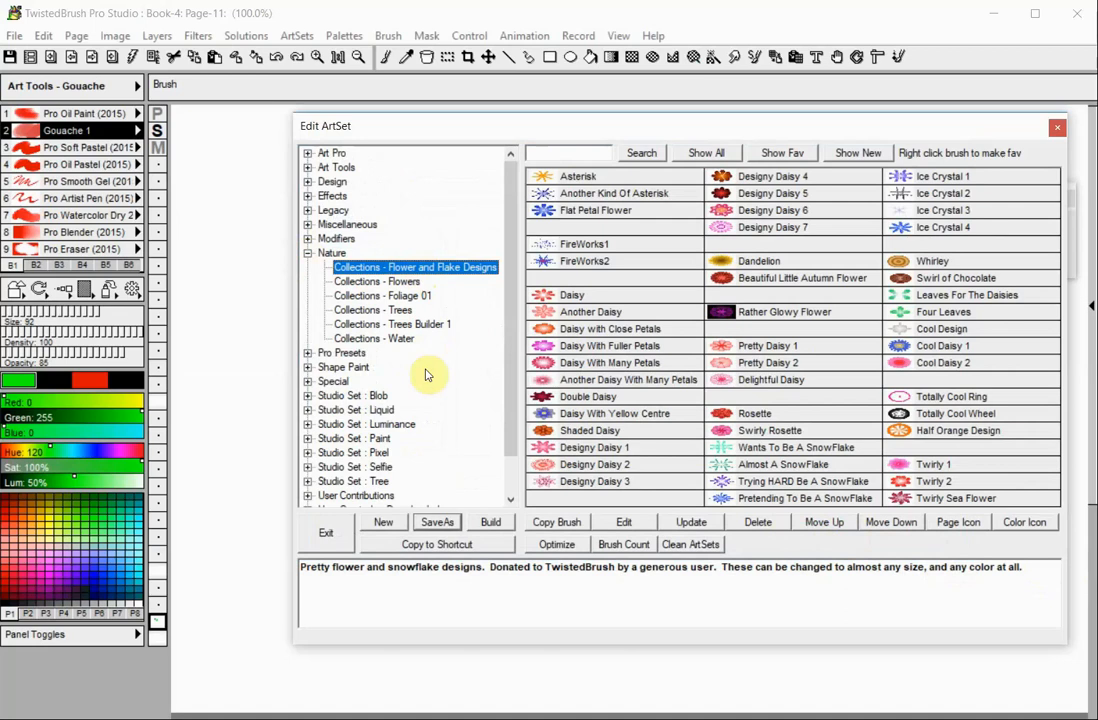
pyautogui.click(462, 545)
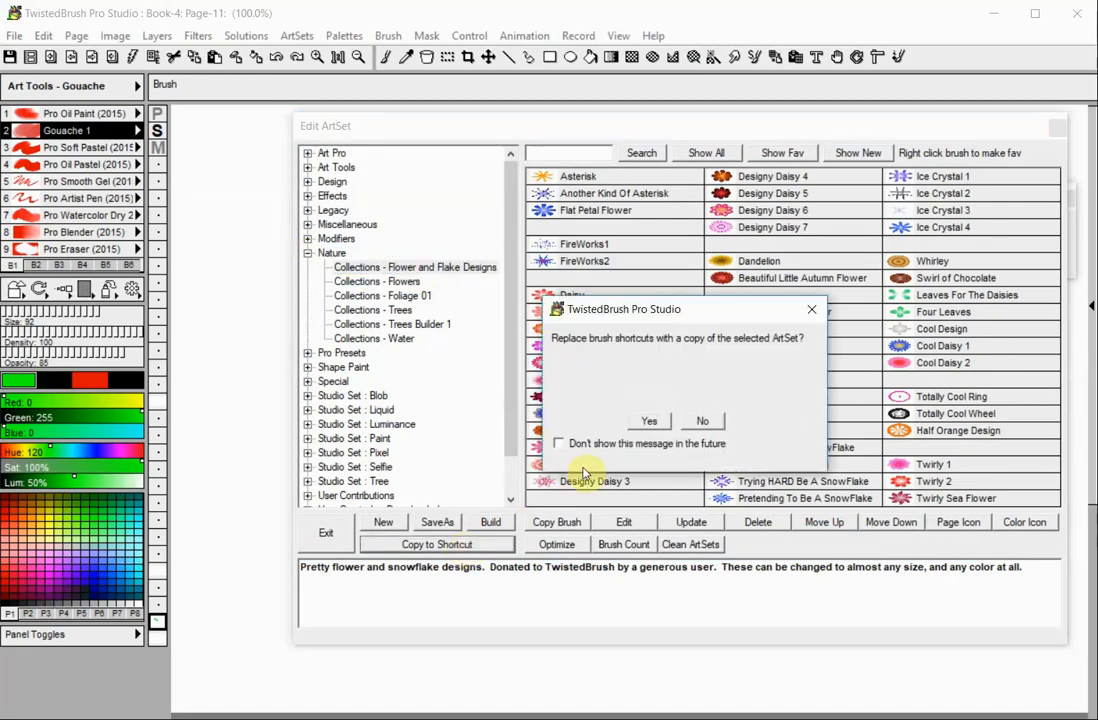
pyautogui.click(649, 422)
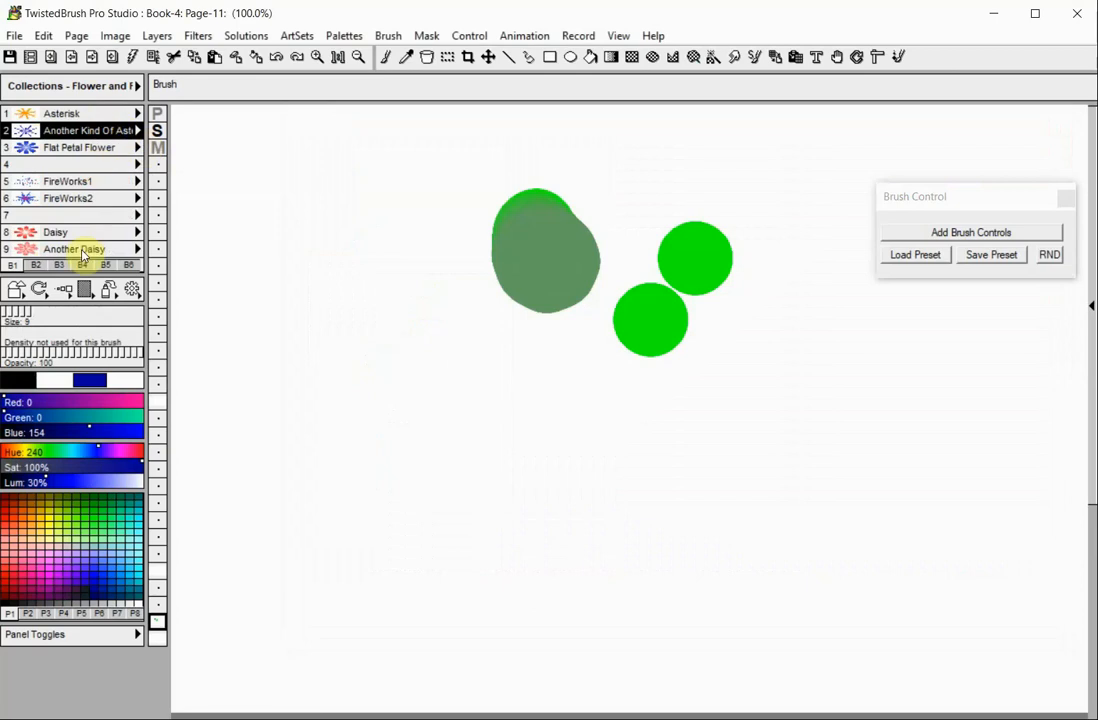
# Copy the Flat Petal Flower brush from Collections - Flower and Flake Designs into the second slot of the user-created "new" ArtSet.
pyautogui.click(295, 37)
pyautogui.click(310, 81)
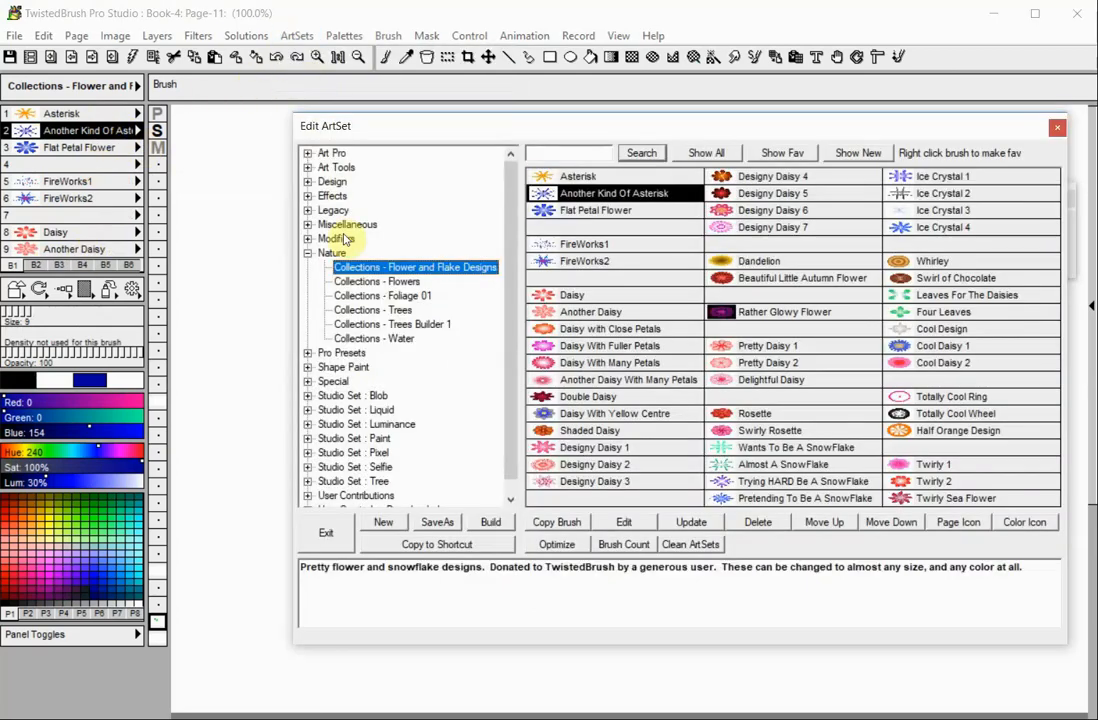
pyautogui.click(595, 210)
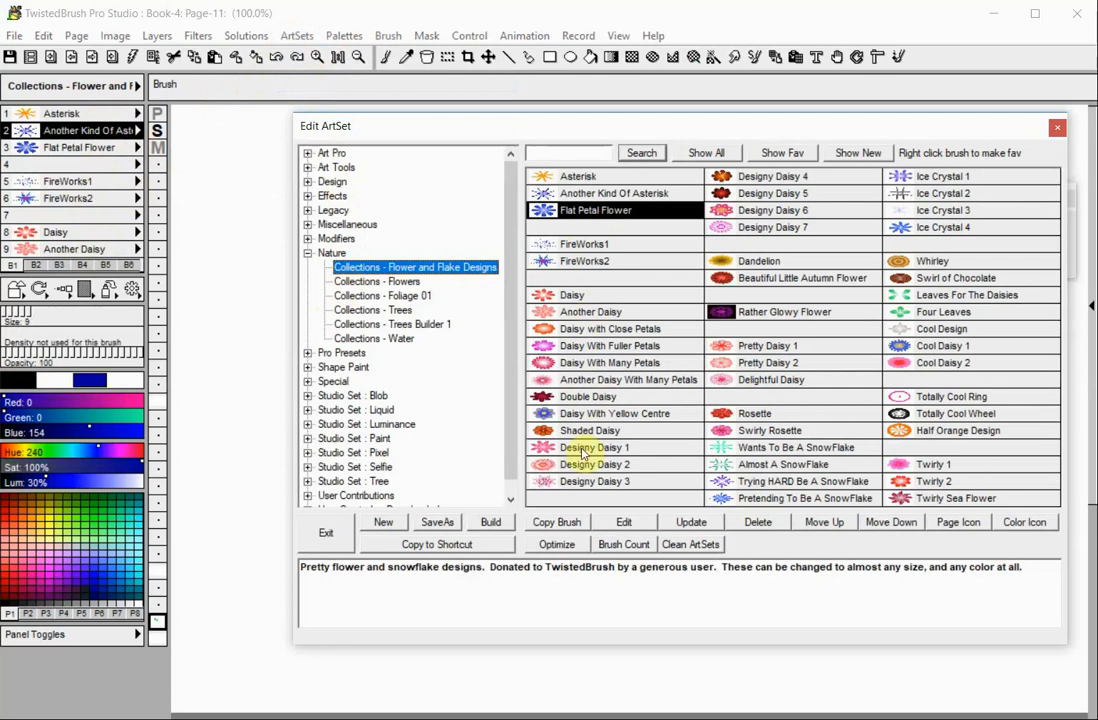
pyautogui.click(559, 522)
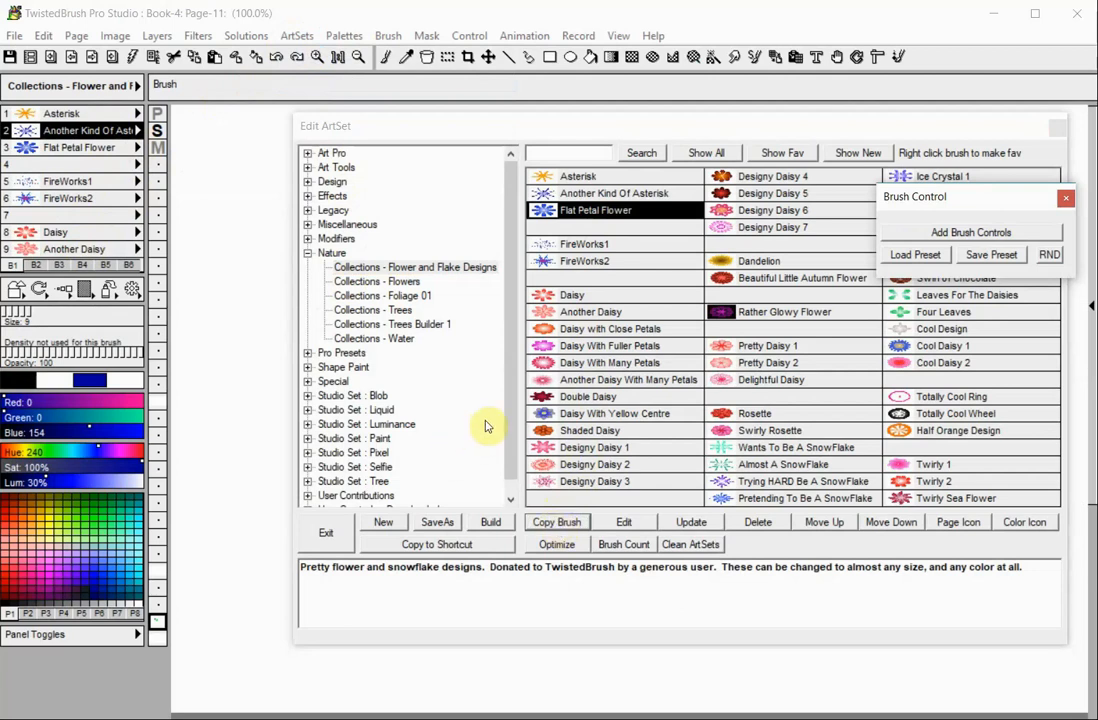
pyautogui.click(510, 468)
pyautogui.click(309, 496)
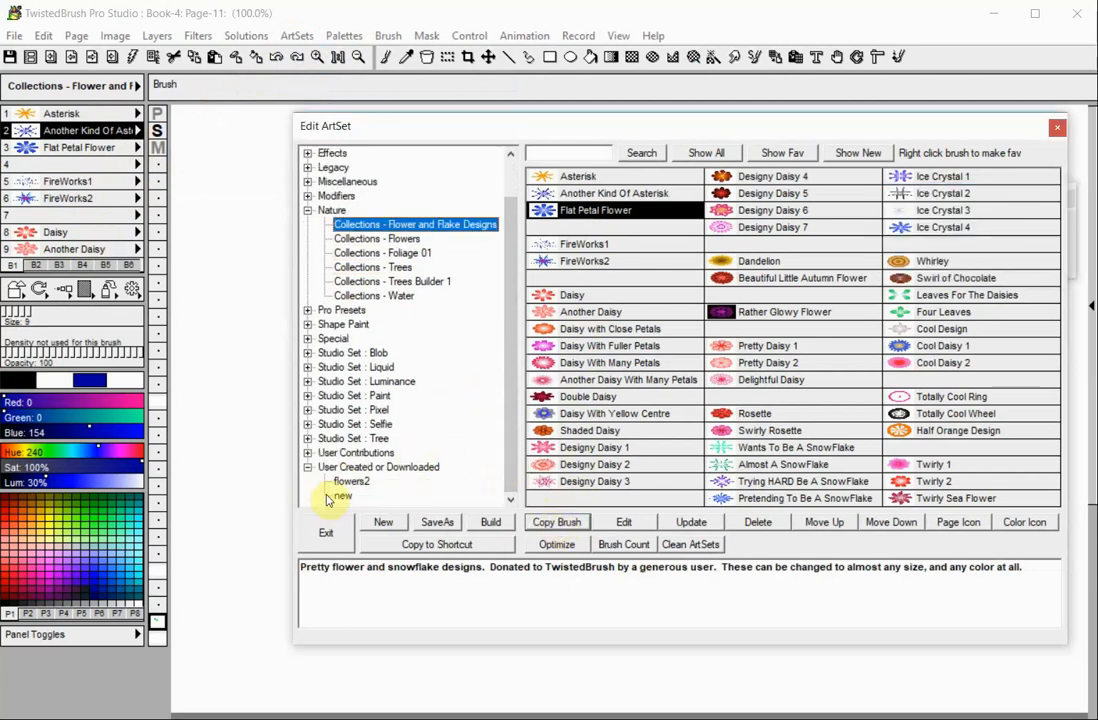
pyautogui.click(341, 496)
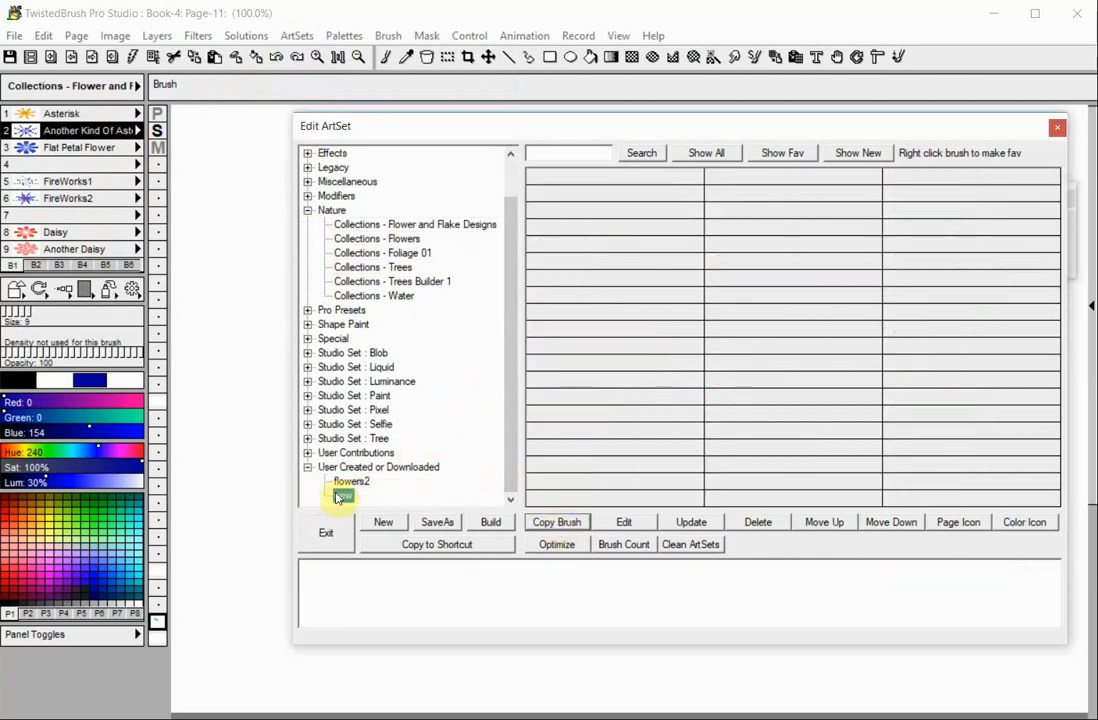
pyautogui.click(555, 200)
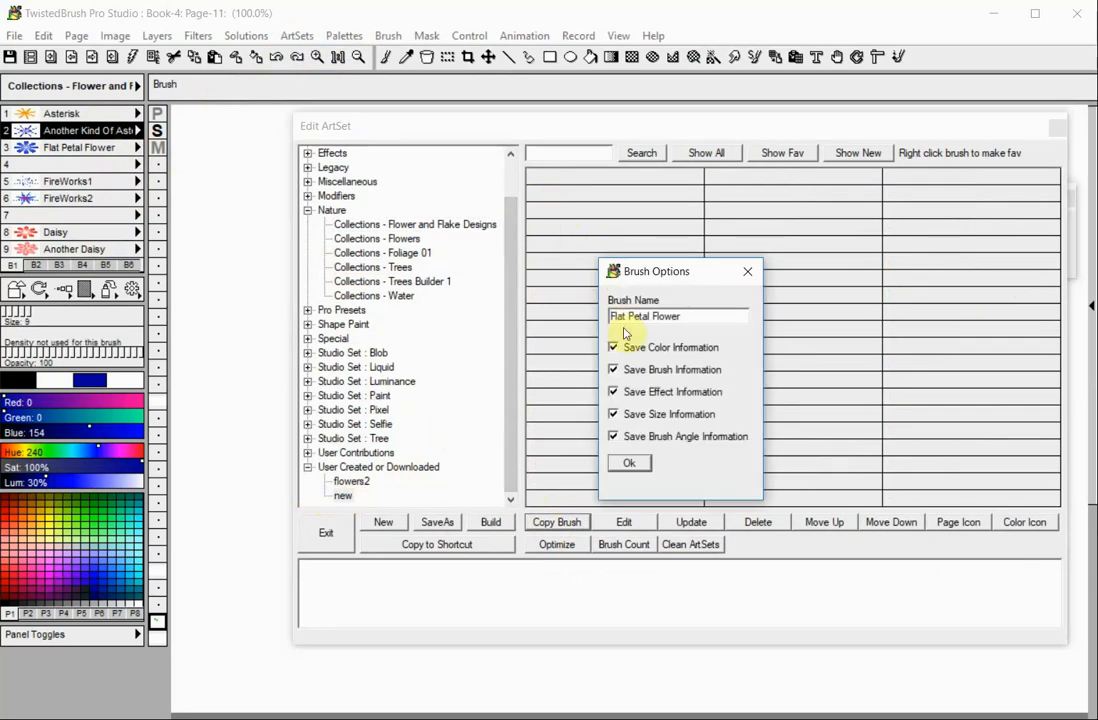
# Save the copied brush as "Flat Petal Flower 2" without color information, and check its saved brush options.
pyautogui.click(694, 317)
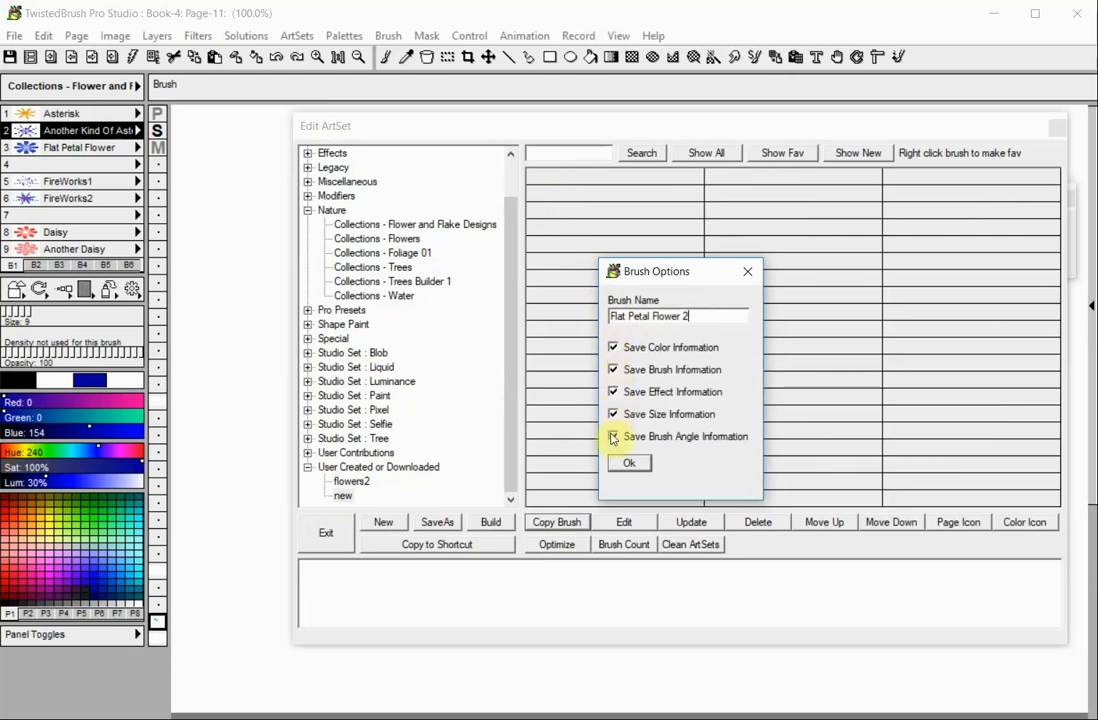
pyautogui.click(613, 348)
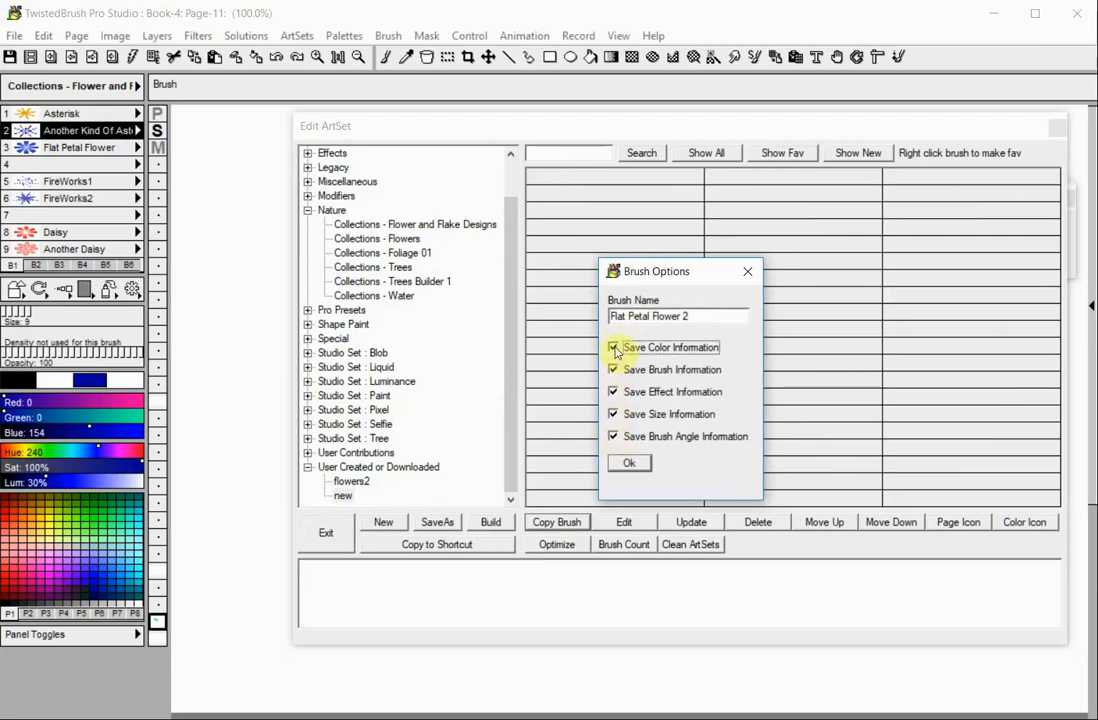
pyautogui.click(638, 463)
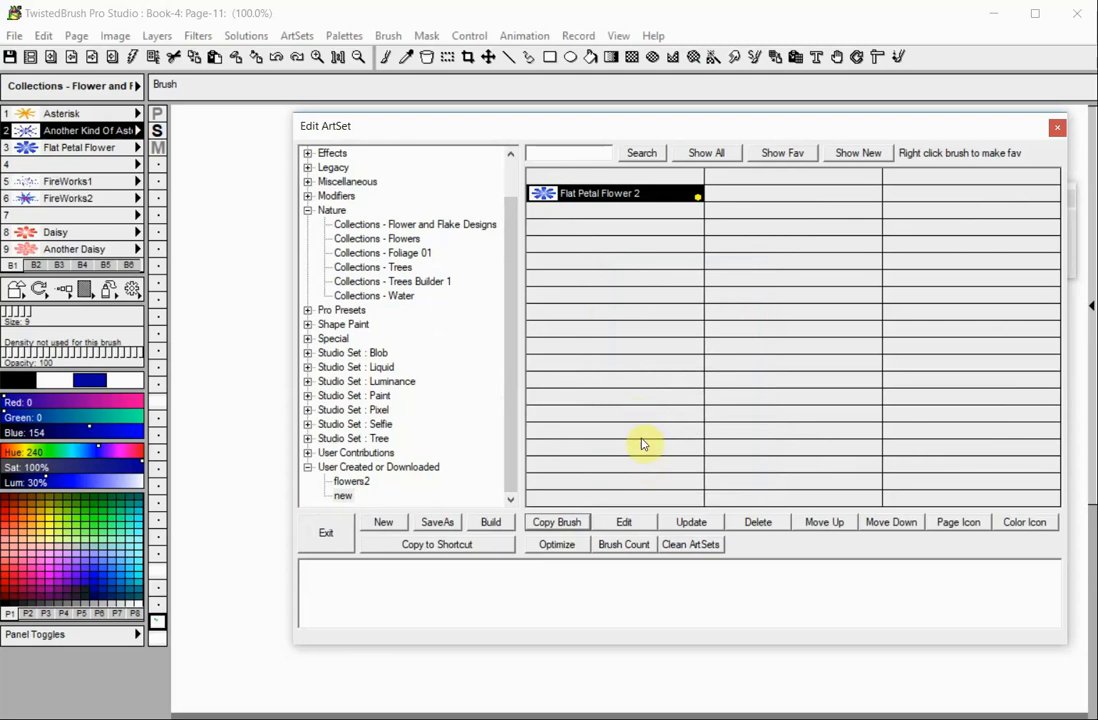
pyautogui.click(649, 522)
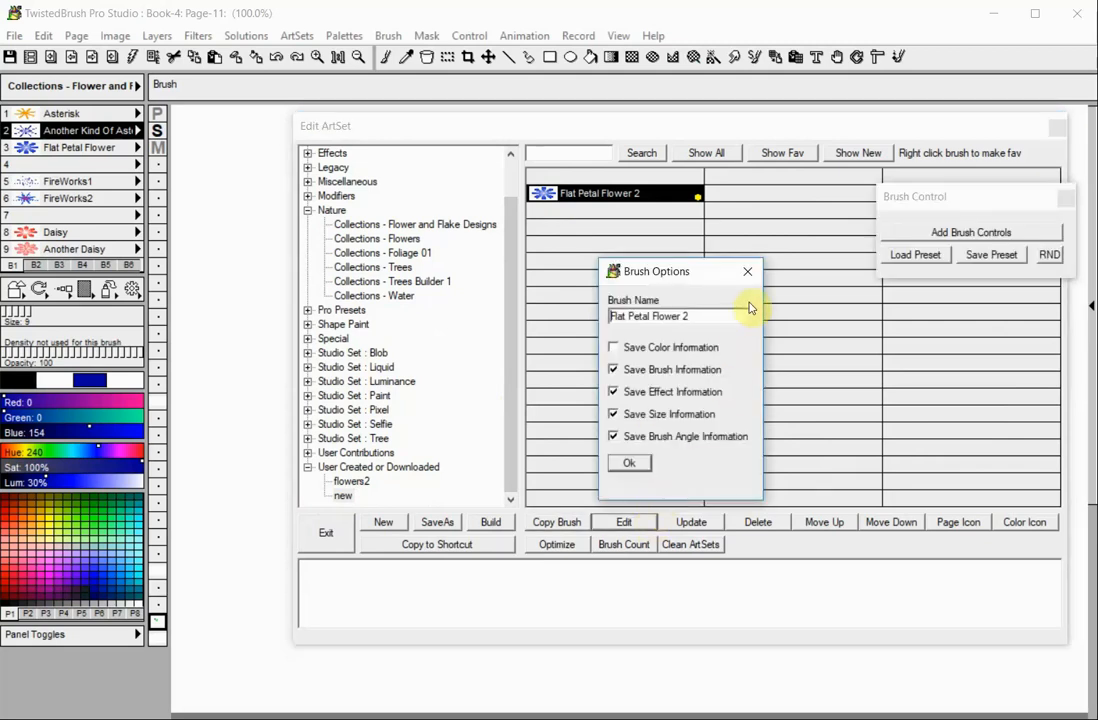
pyautogui.click(748, 271)
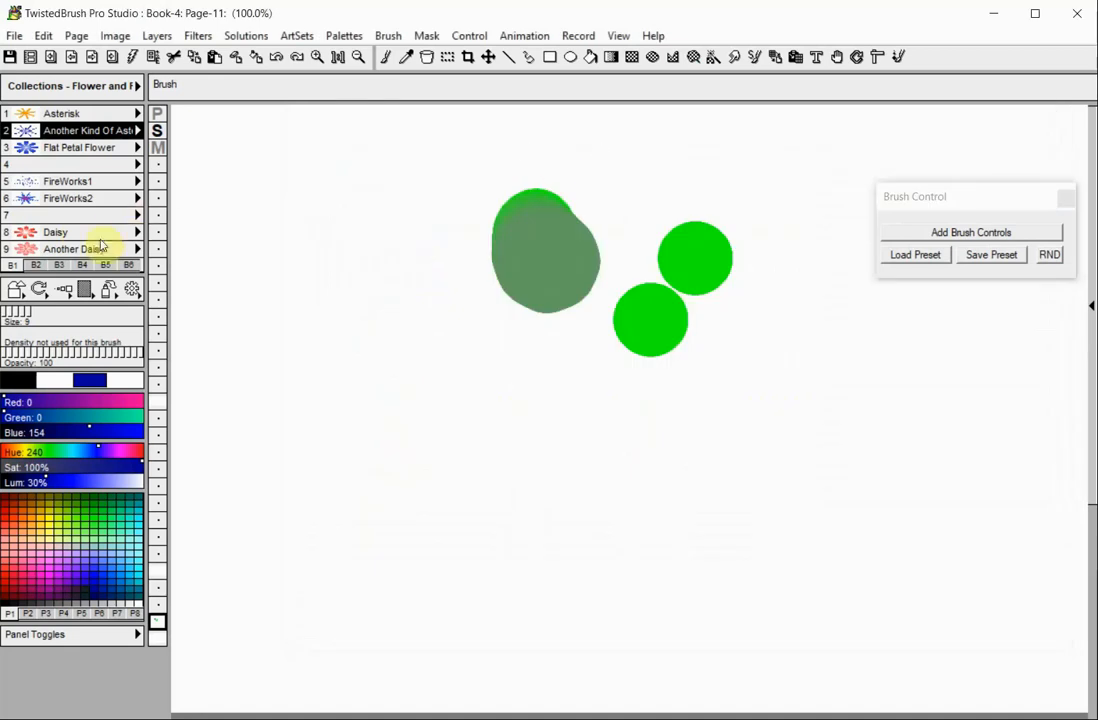
# Stamp a red flower with the Daisy shortcut brush on the empty canvas beside the green shapes.
pyautogui.click(55, 232)
pyautogui.click(268, 273)
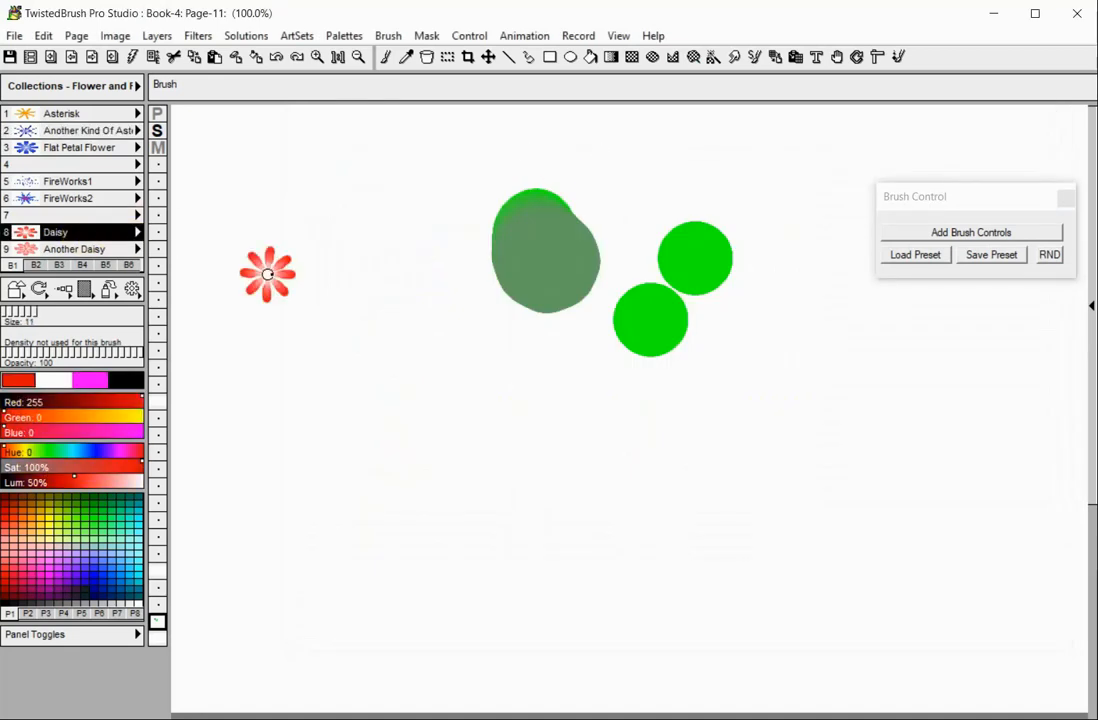
pyautogui.click(333, 280)
# Reopen the ArtSet editor and show the "new" ArtSet under User Created or Downloaded.
pyautogui.click(297, 36)
pyautogui.click(316, 79)
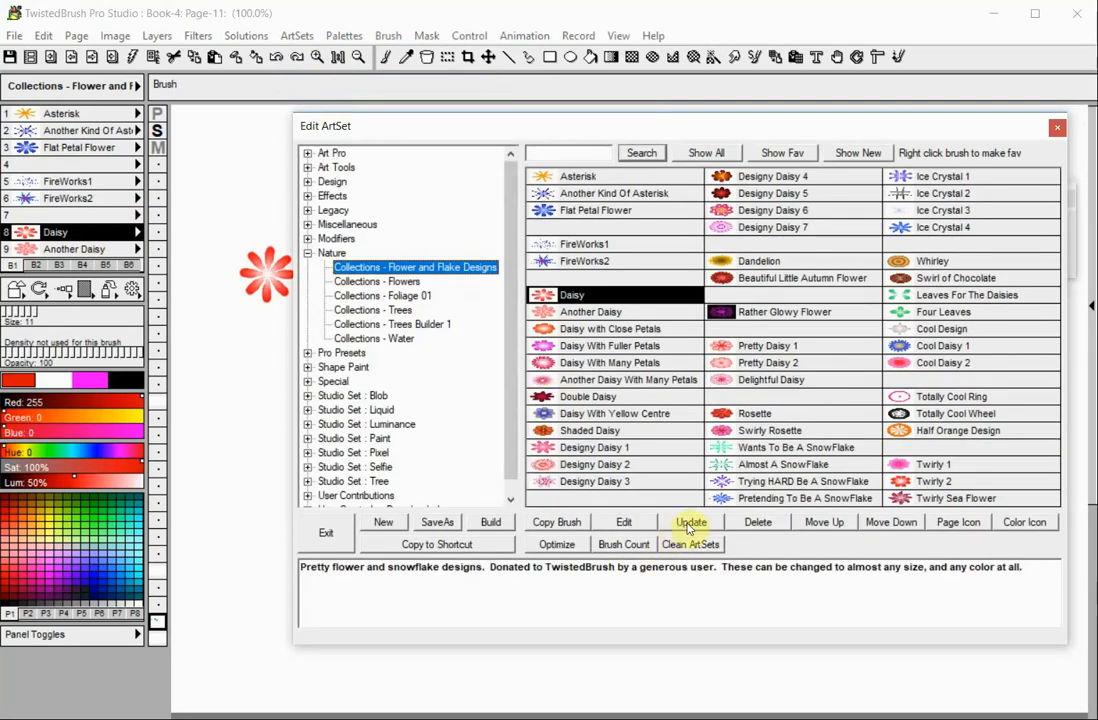
pyautogui.click(510, 499)
pyautogui.click(420, 496)
pyautogui.click(307, 496)
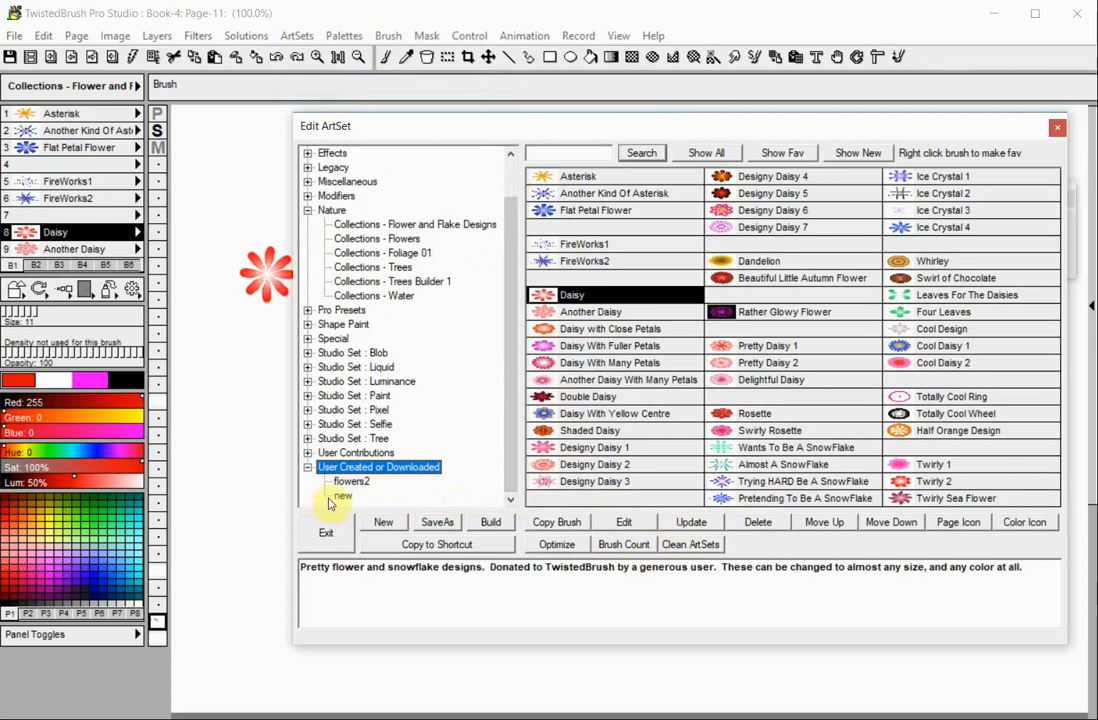
pyautogui.click(343, 497)
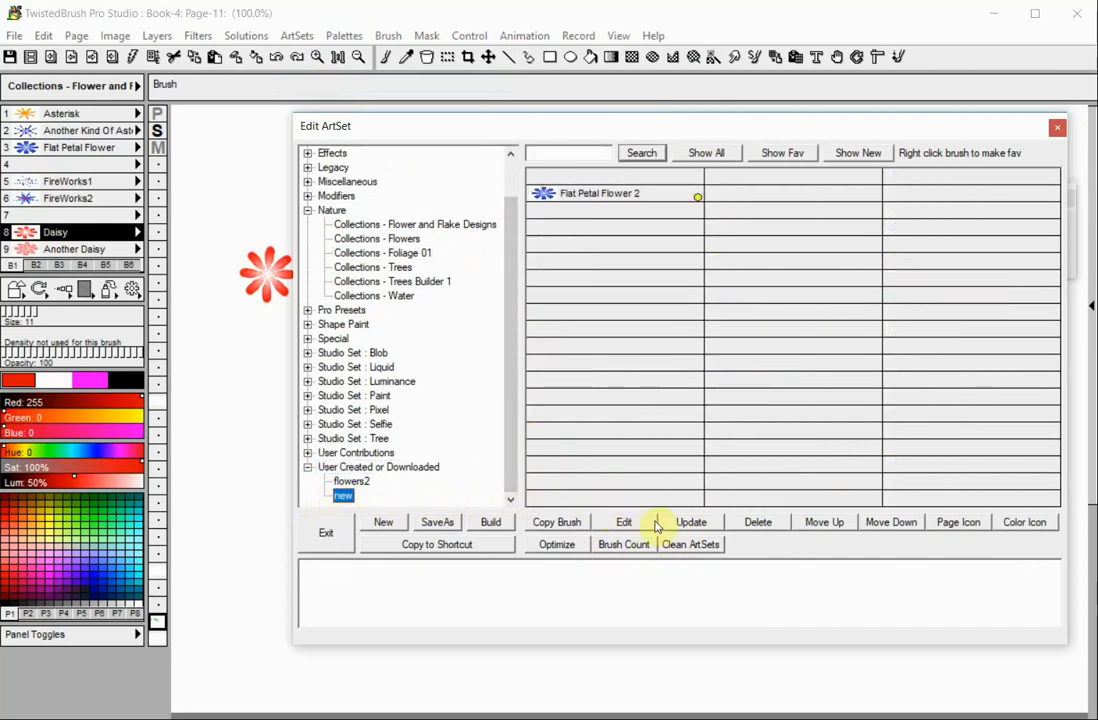
# Store the current Daisy brush as "Daisy 2" in the sixth slot of the "new" ArtSet, and delete it again.
pyautogui.click(689, 521)
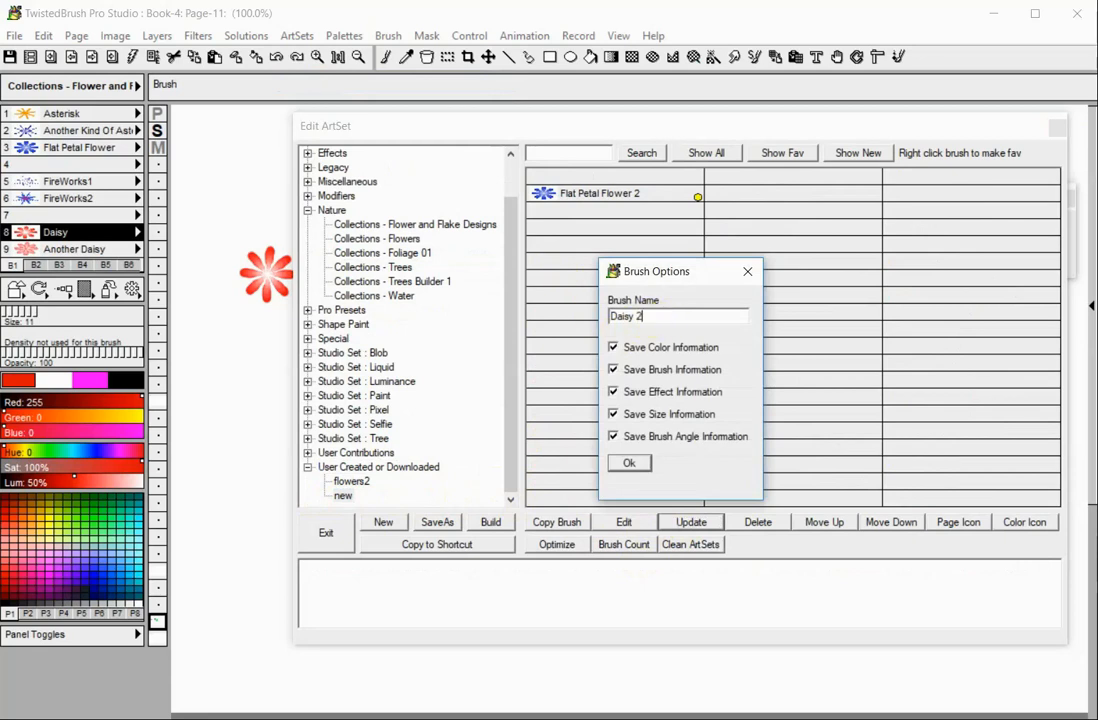
pyautogui.click(627, 465)
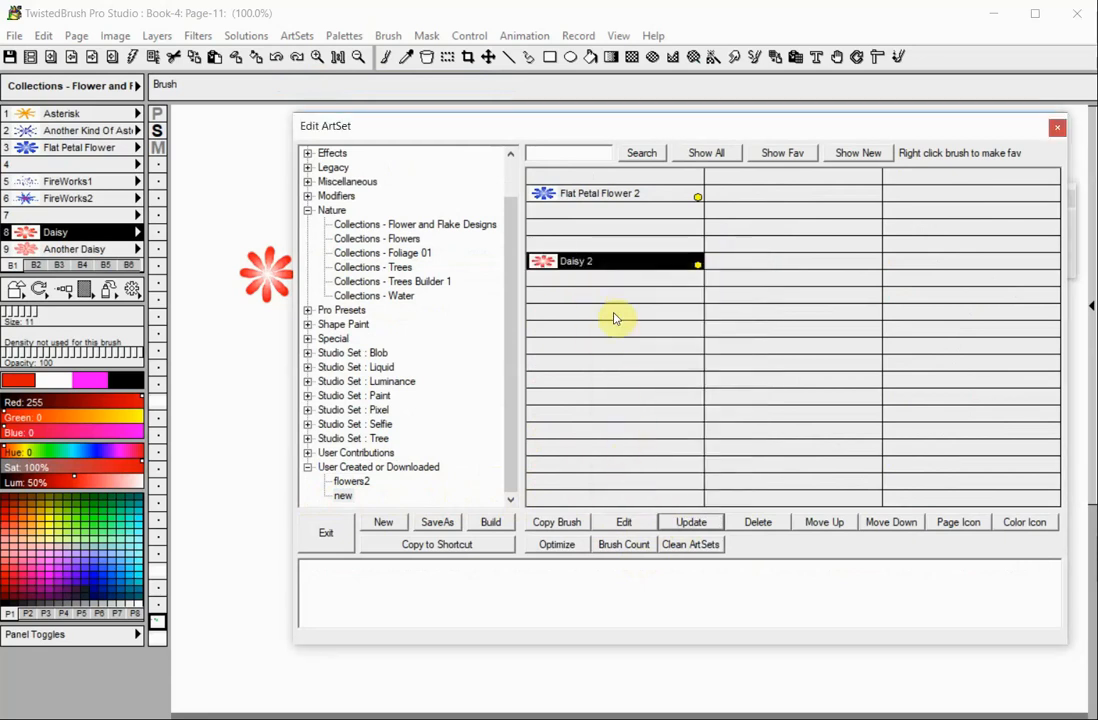
pyautogui.click(757, 524)
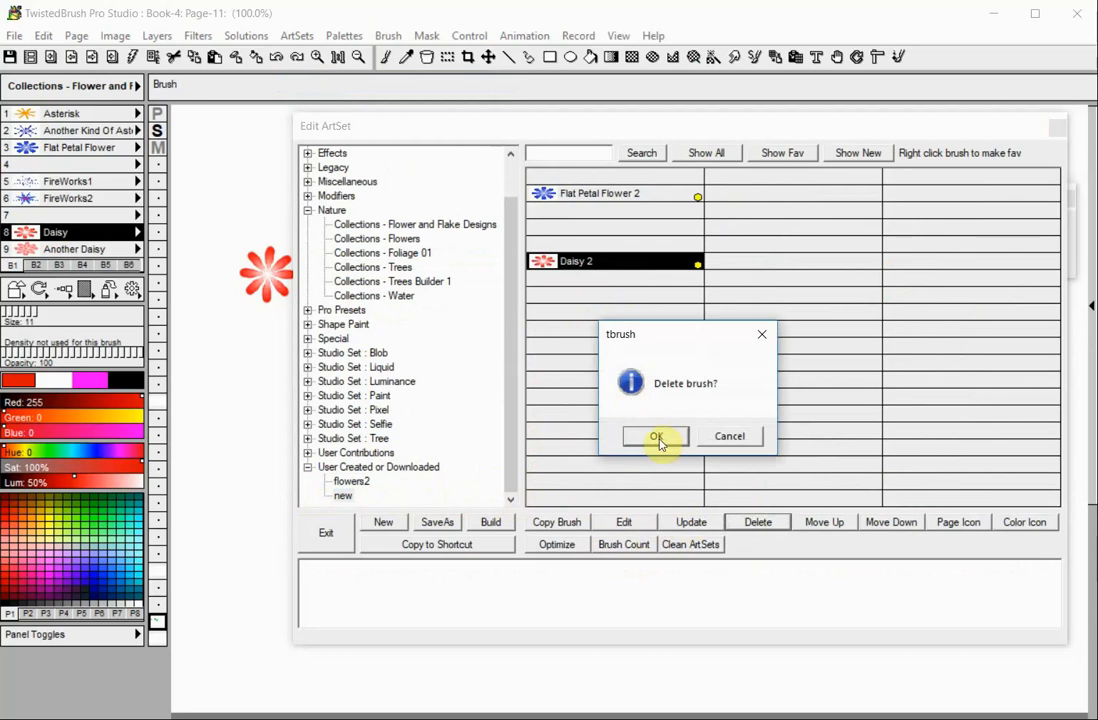
pyautogui.click(661, 440)
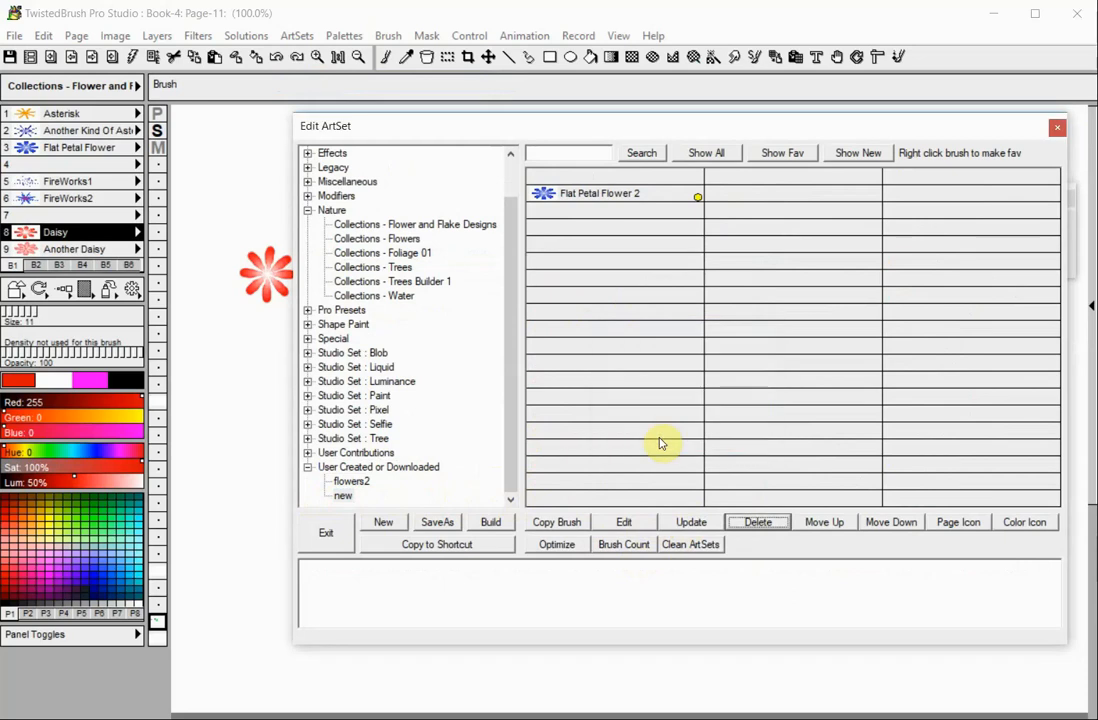
# Select the Flat Petal Flower 2 brush, move it up one slot and move it back down.
pyautogui.click(642, 194)
pyautogui.click(835, 530)
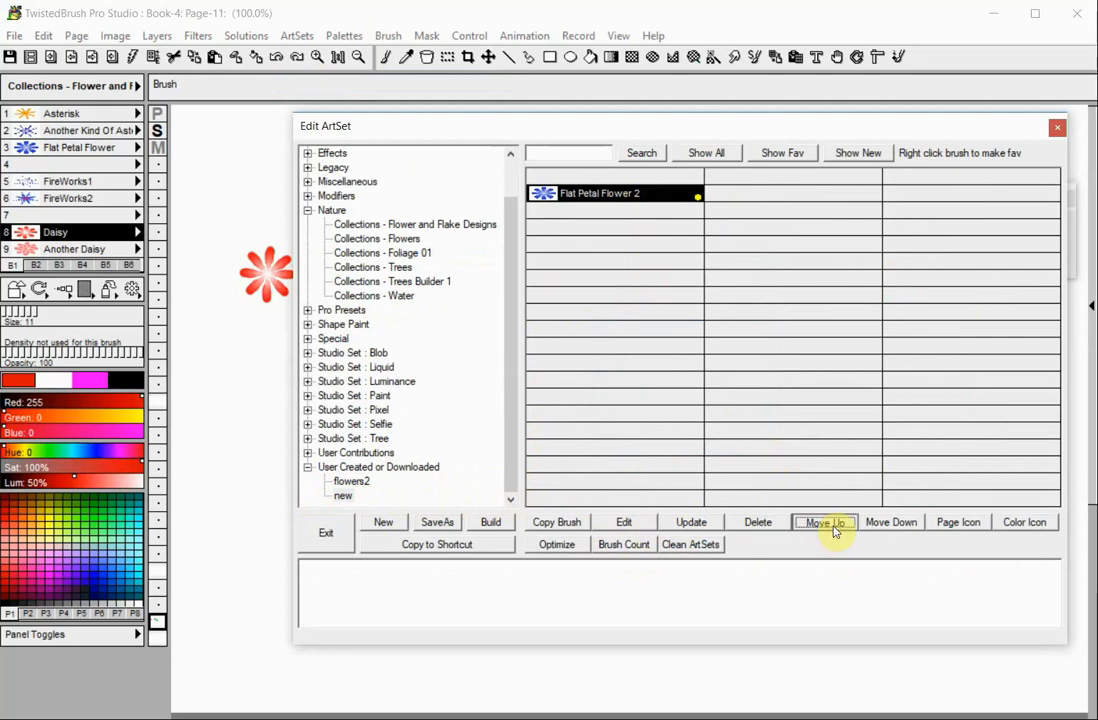
pyautogui.click(886, 526)
# Try the page icon for Flat Petal Flower 2, replace it with a color icon, and optimize the ArtSet.
pyautogui.click(955, 528)
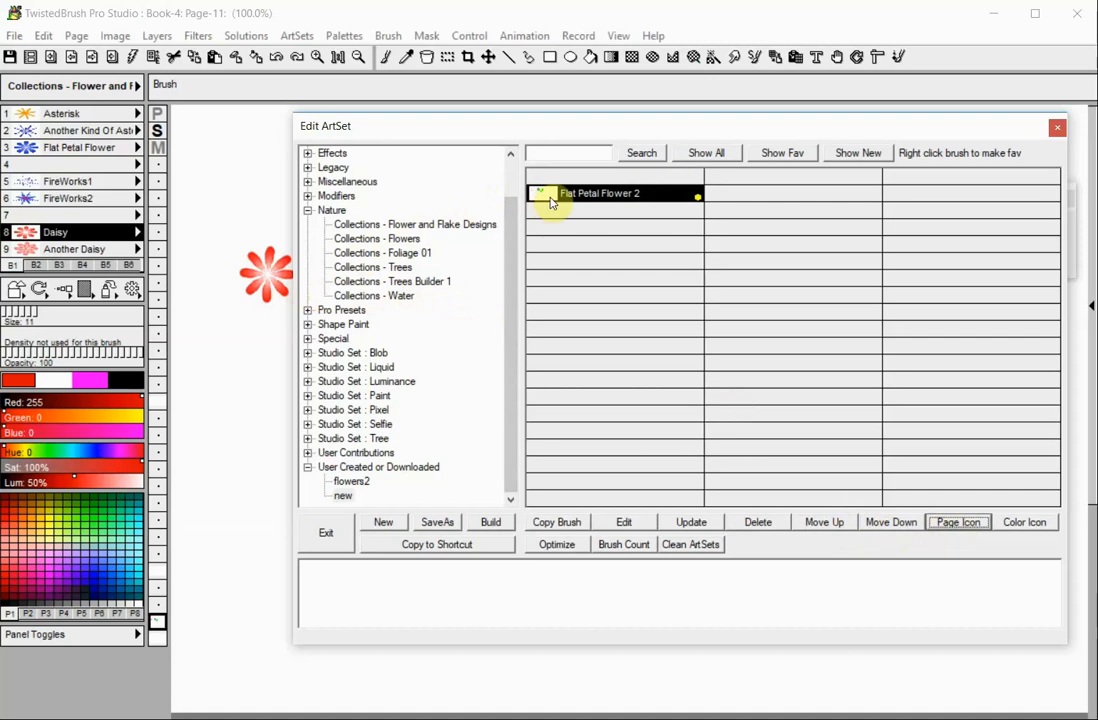
pyautogui.click(1022, 527)
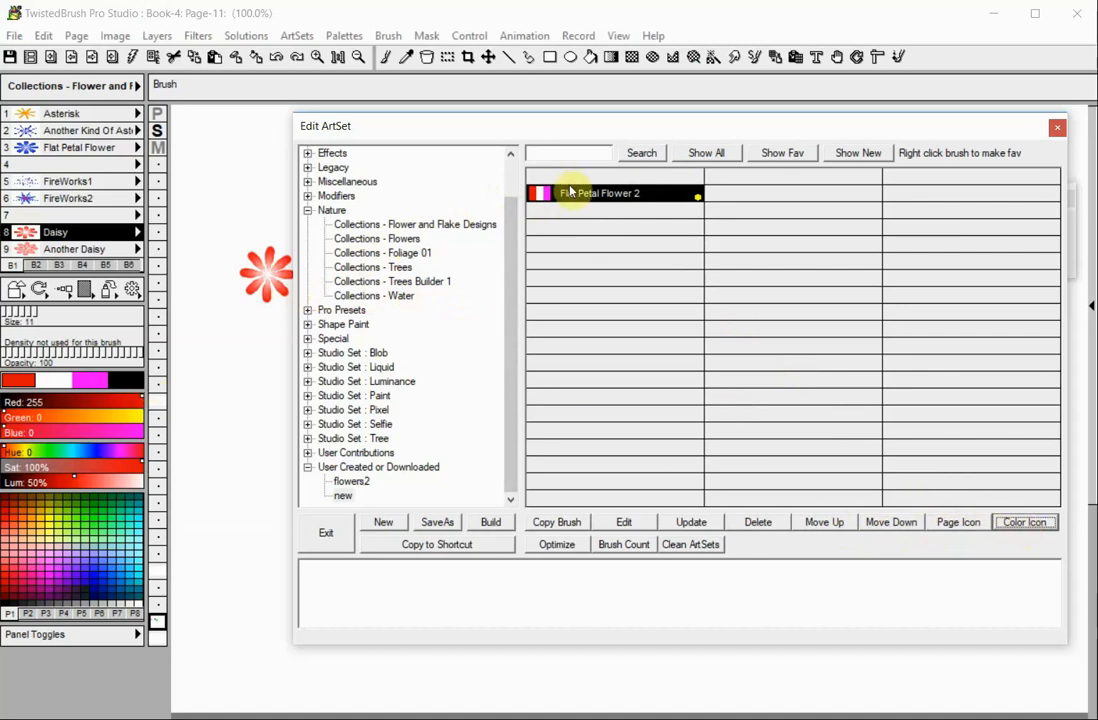
pyautogui.click(575, 548)
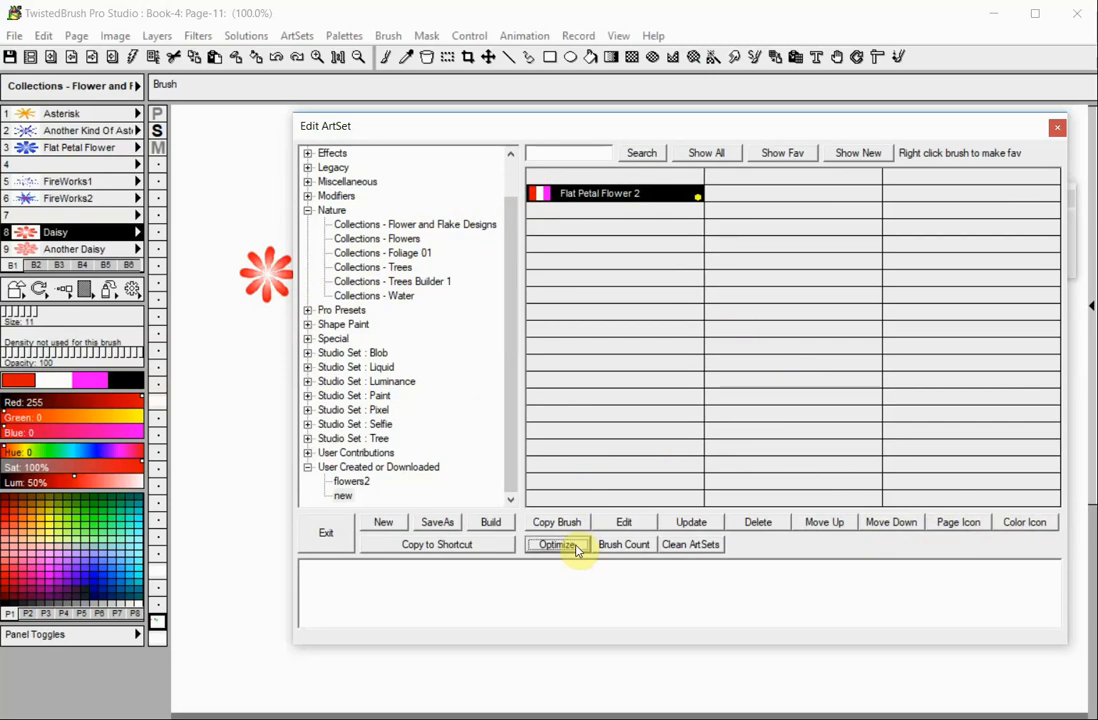
# Count the installed brushes and clean all ArtSets of unused data.
pyautogui.click(620, 548)
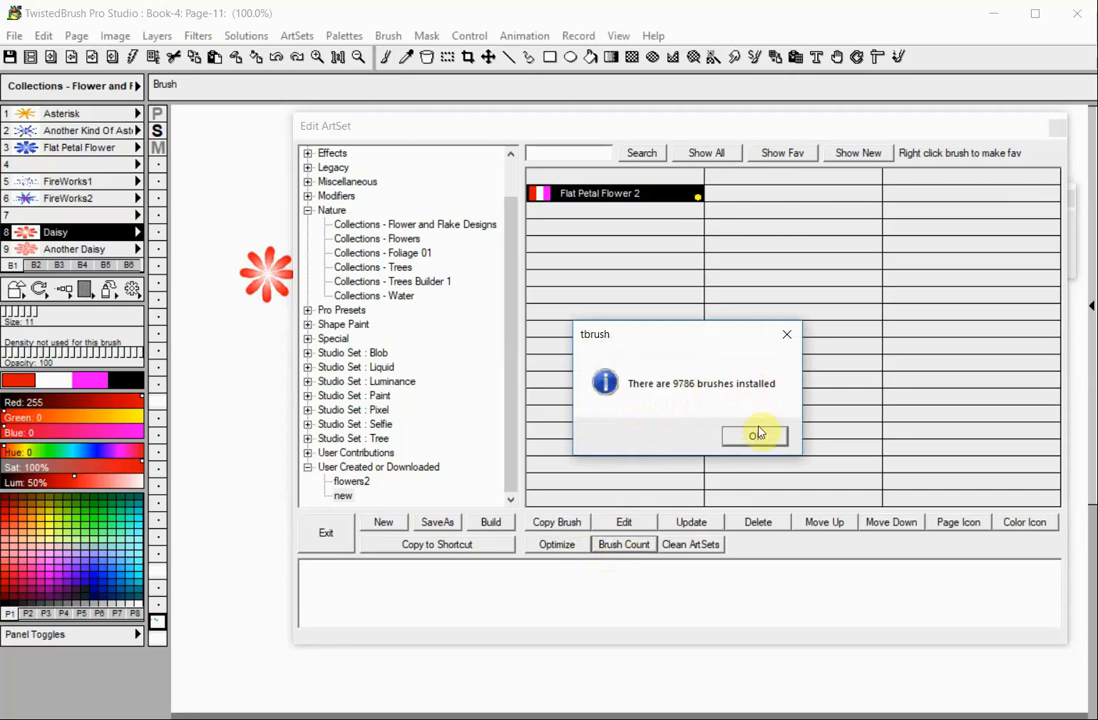
pyautogui.click(757, 439)
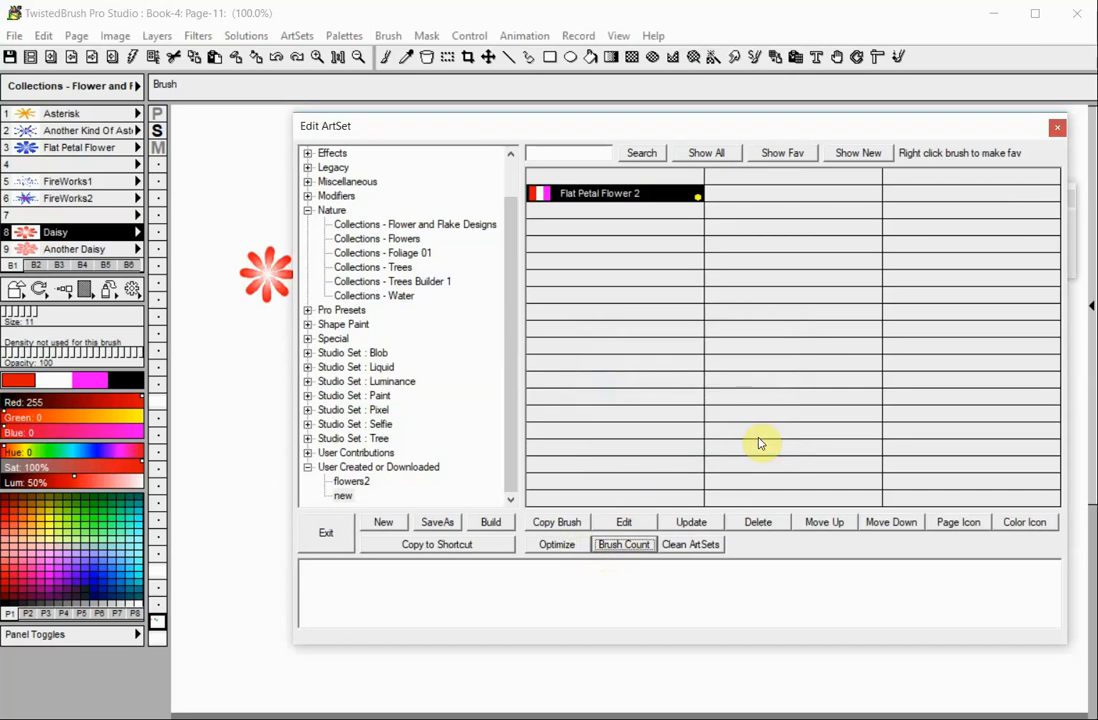
pyautogui.click(706, 546)
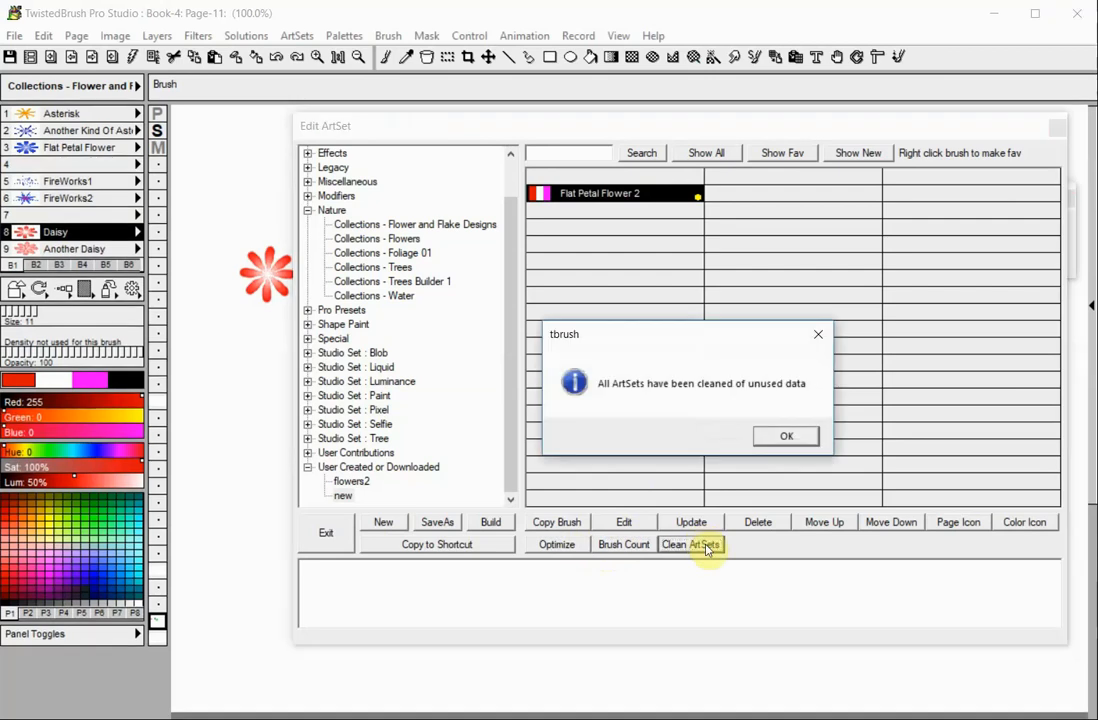
pyautogui.click(786, 437)
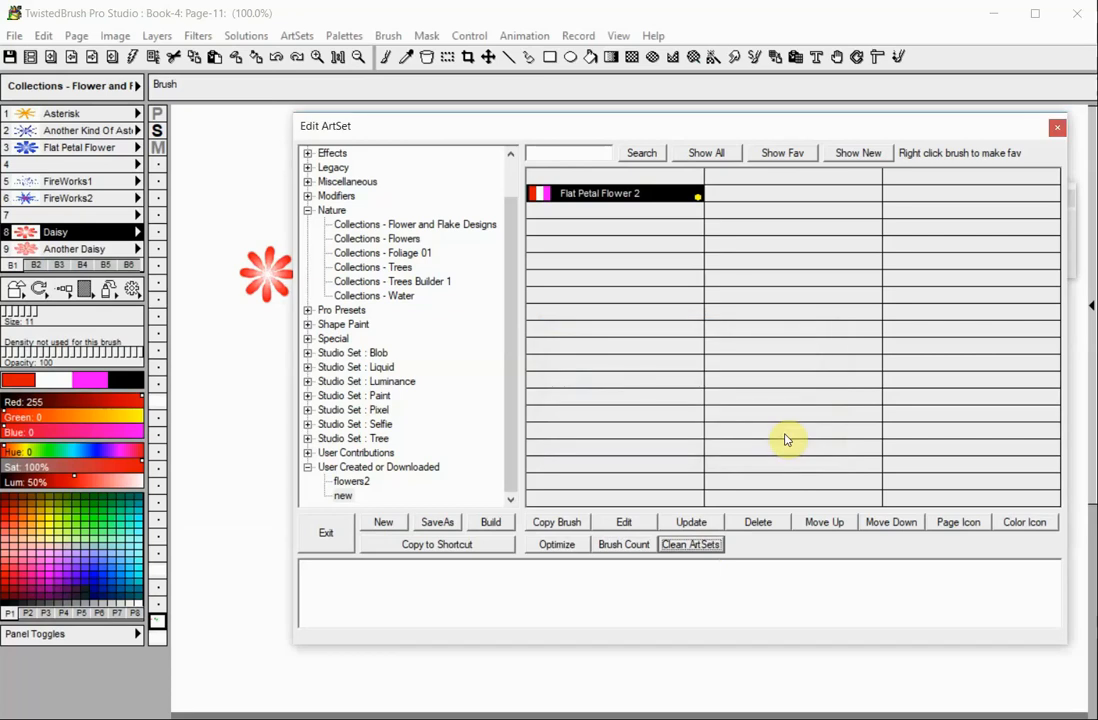